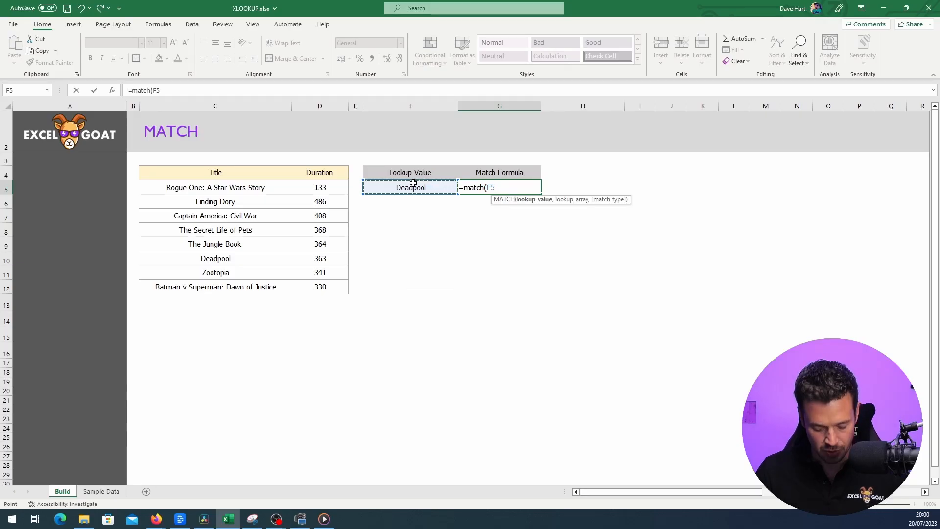
Complete the MATCH formula in G5 with lookup array C5:C12 and match type 0 for an exact match
text(,)
drag(204, 140, 212, 304)
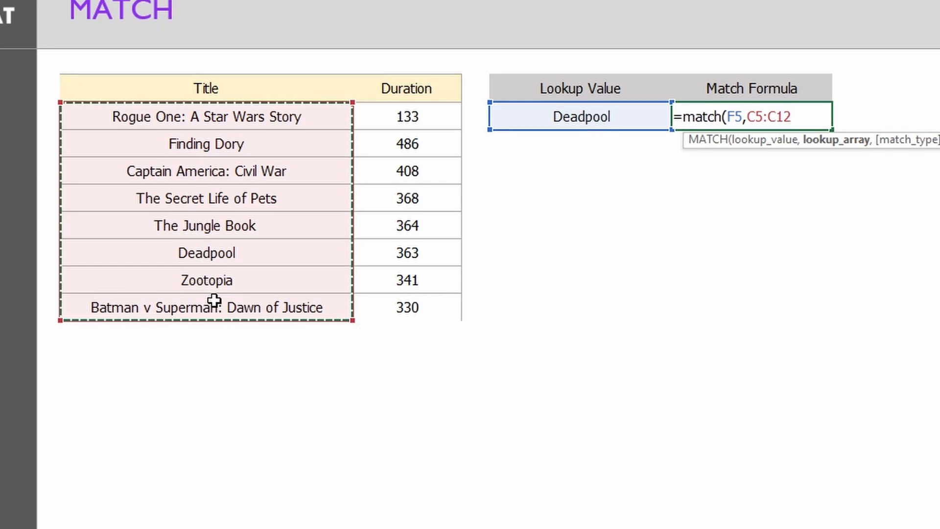
text(,0)
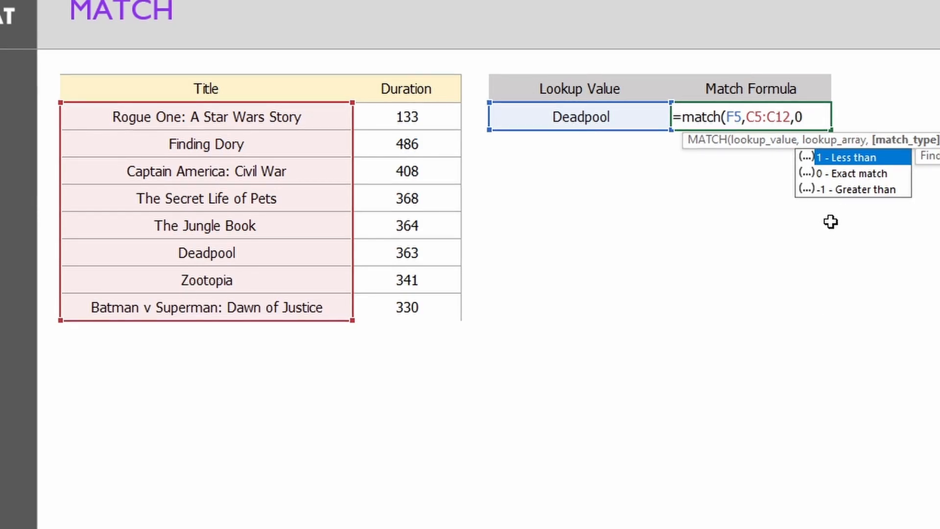
text())
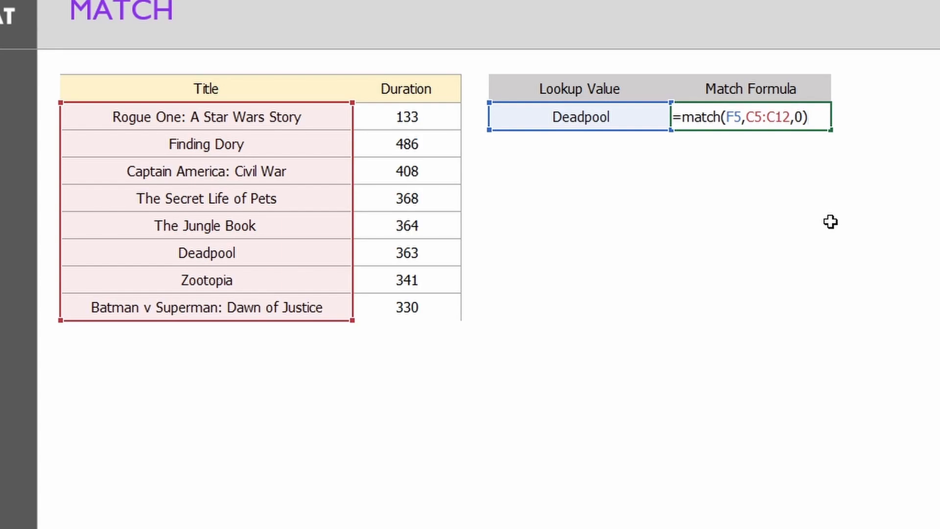
key(Return)
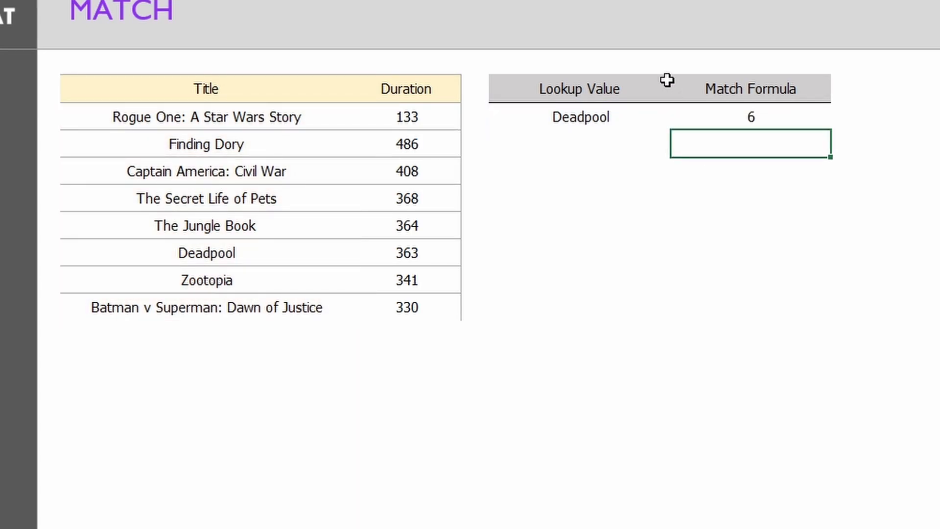
Walk through the titles in C5 to C10 one by one to check the position of Deadpool in the list
click(231, 116)
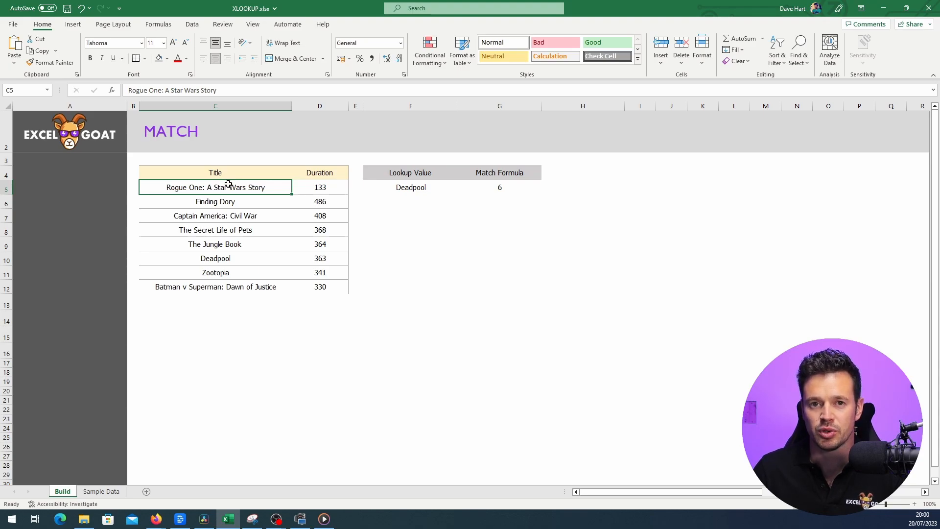
click(240, 202)
click(241, 216)
click(242, 230)
click(244, 243)
click(243, 259)
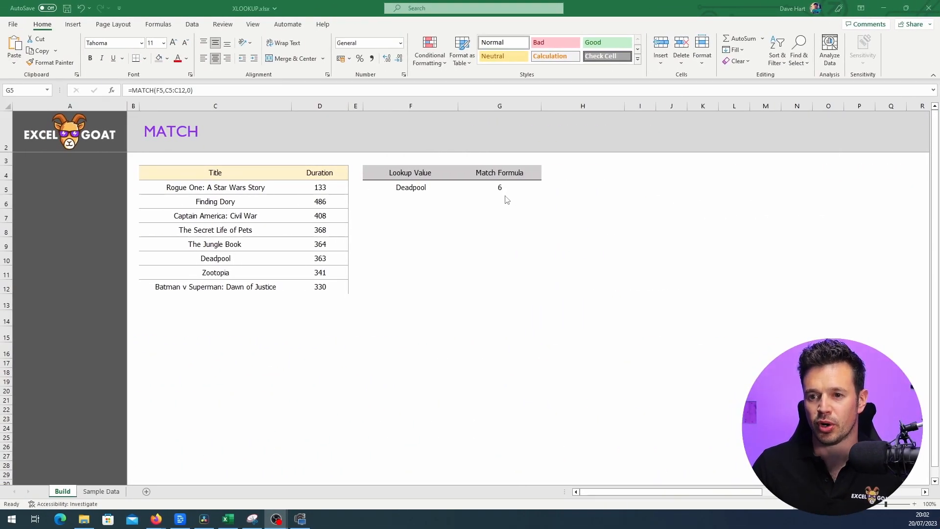
Replace the lookup array in G5's MATCH formula with the whole column C:C
click(496, 187)
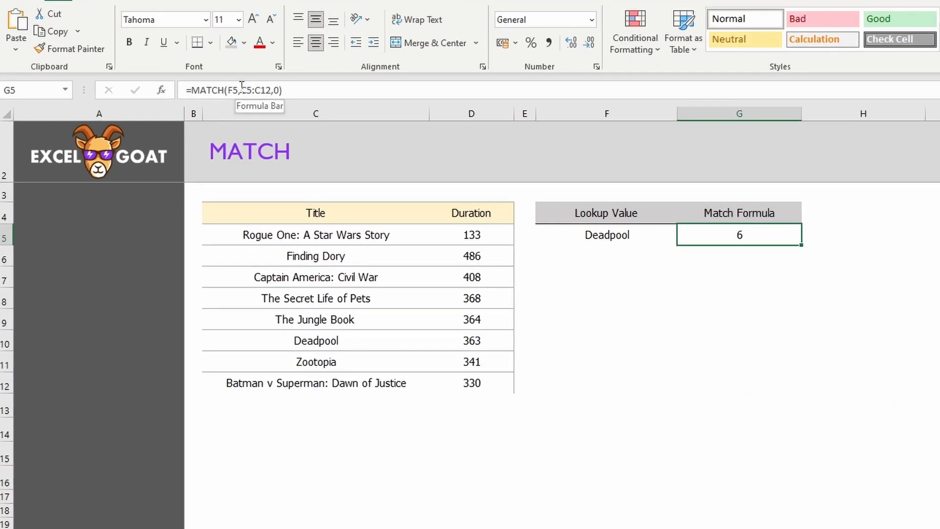
click(174, 91)
drag(164, 90, 185, 90)
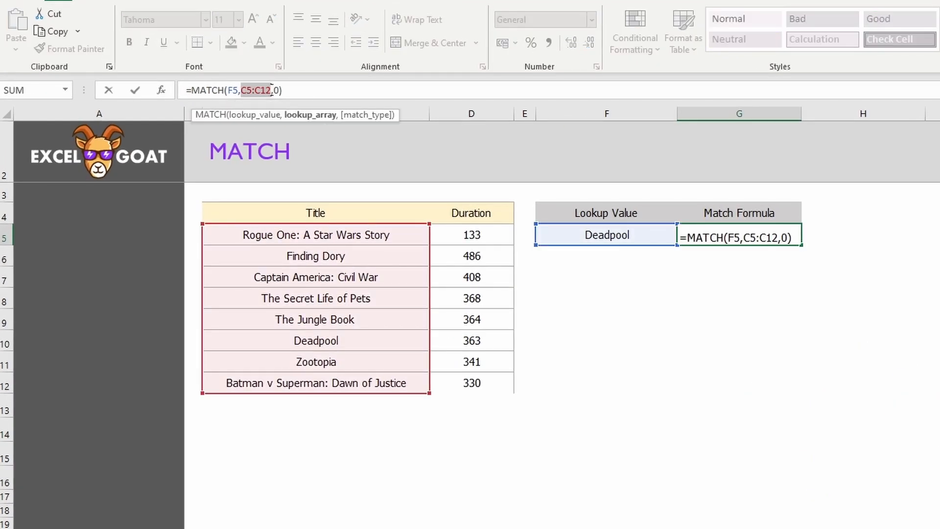
key(BackSpace)
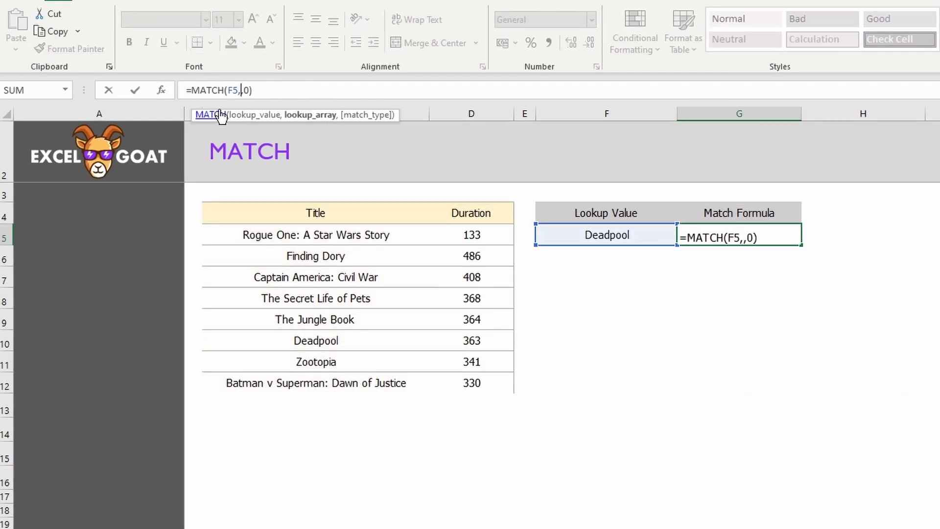
click(416, 108)
key(Return)
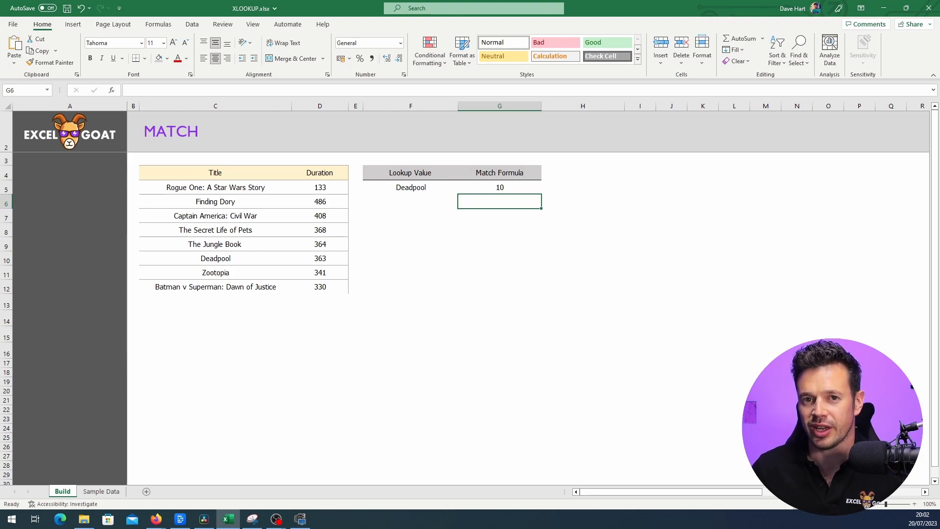
Compare the whole-column MATCH formula in G5 with the worksheet row that holds Deadpool
drag(252, 185, 252, 230)
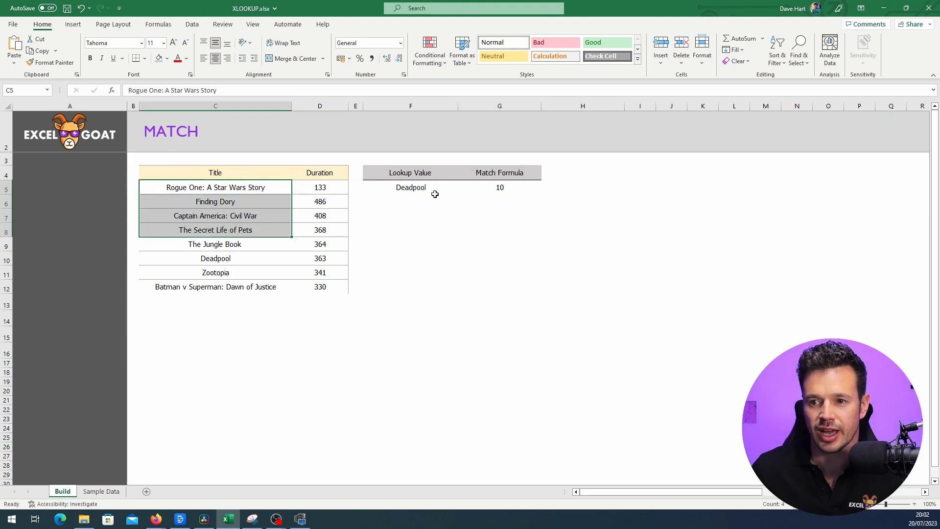
click(504, 186)
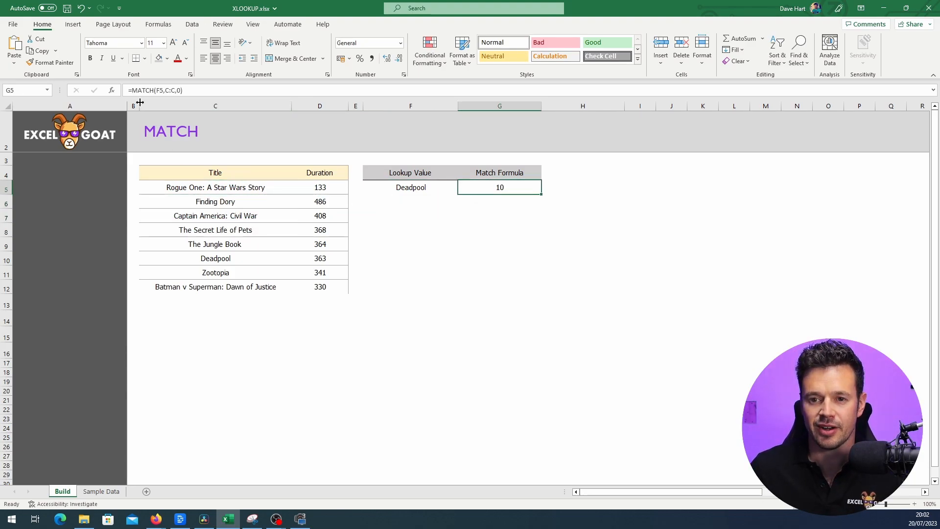
click(2, 259)
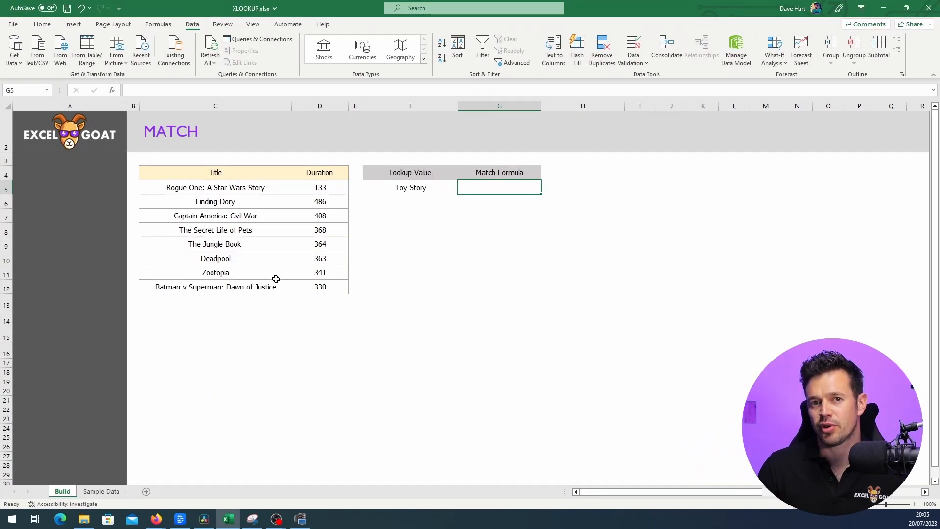
Enter =MATCH(F5,'Sample Data'!C:C,0) in G5 to look up Toy Story in the Sample Data sheet's Title column
text(=match()
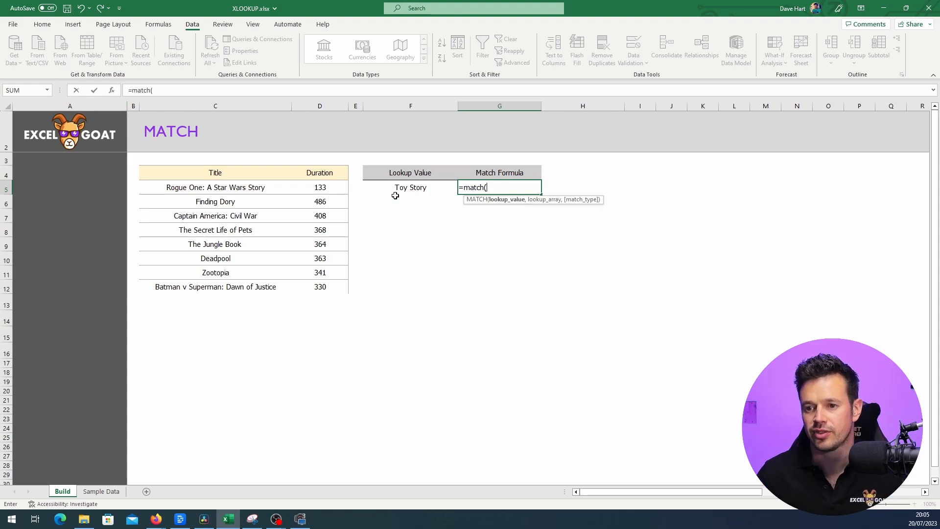
click(420, 187)
text(,)
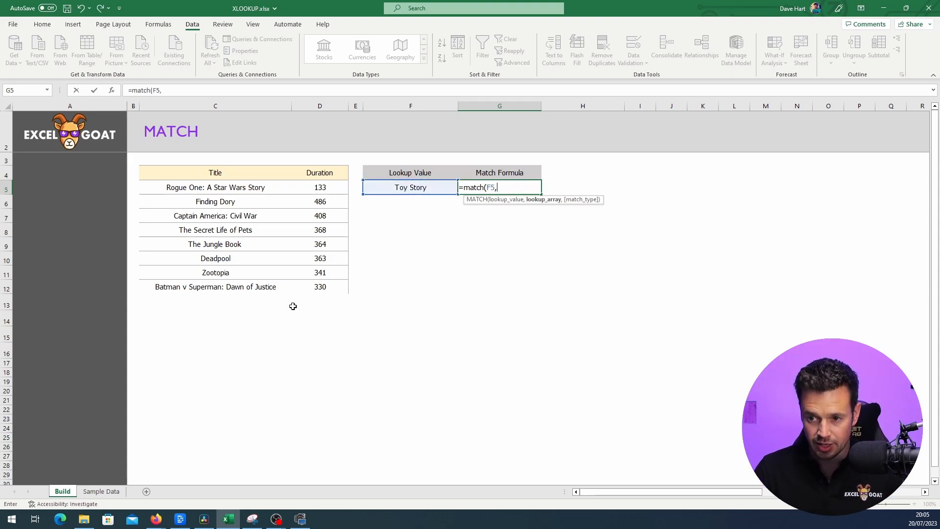
click(112, 493)
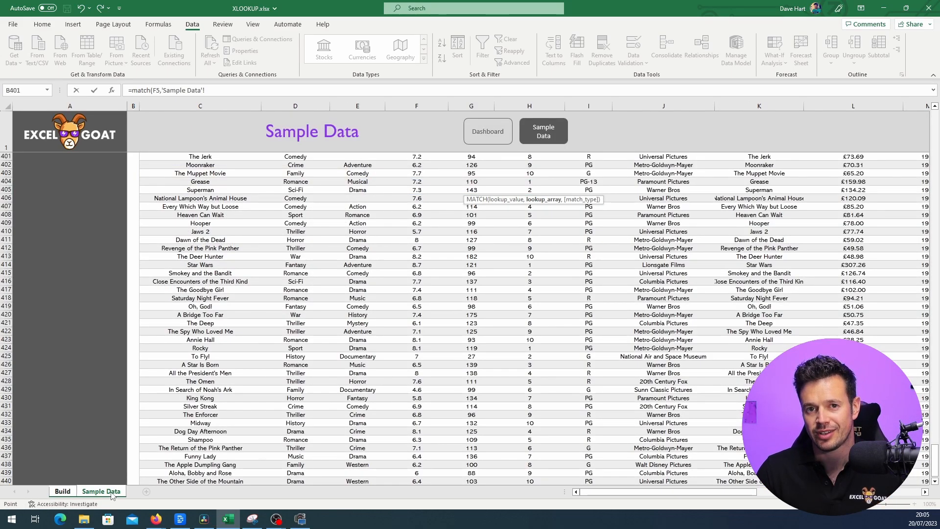
drag(936, 450, 937, 49)
click(218, 101)
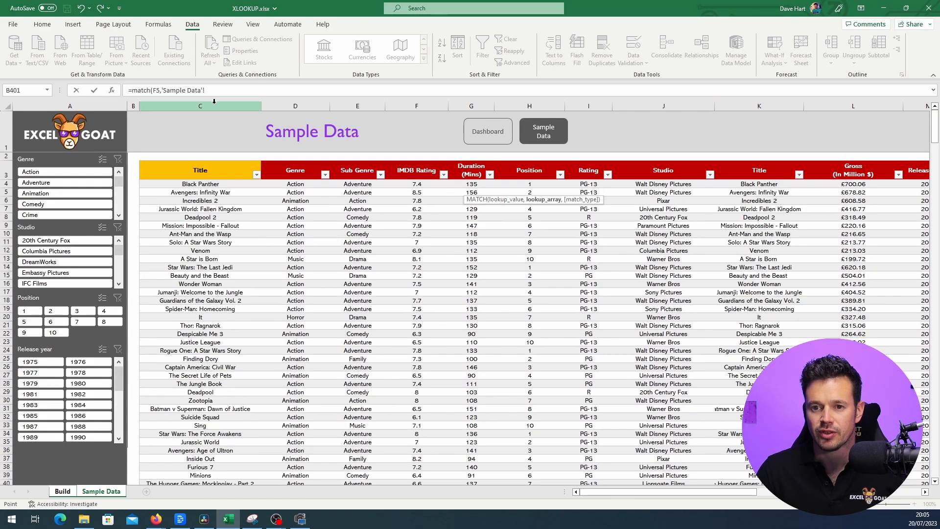
text(,)
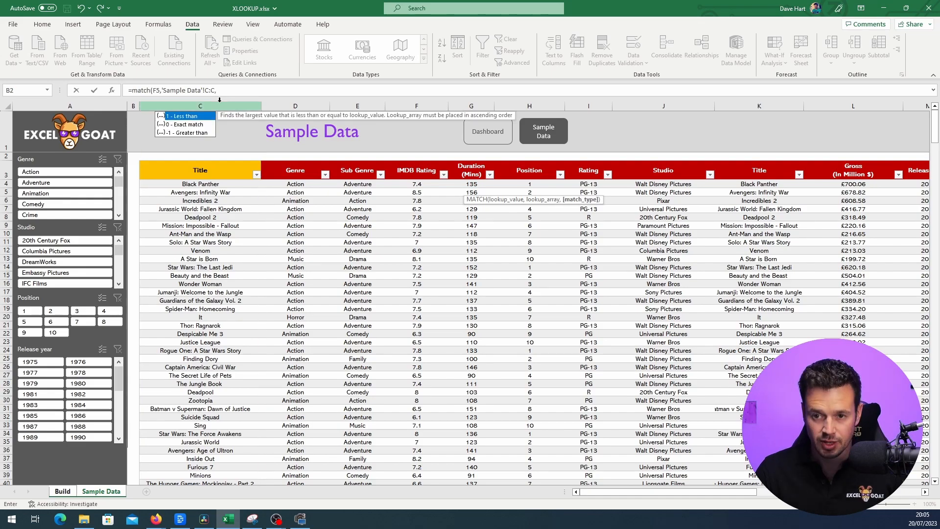
text(0))
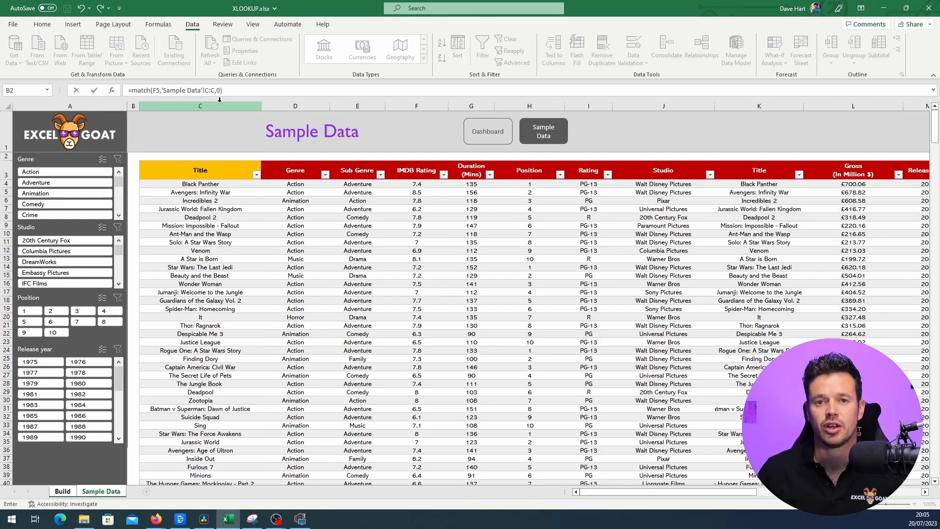
key(Return)
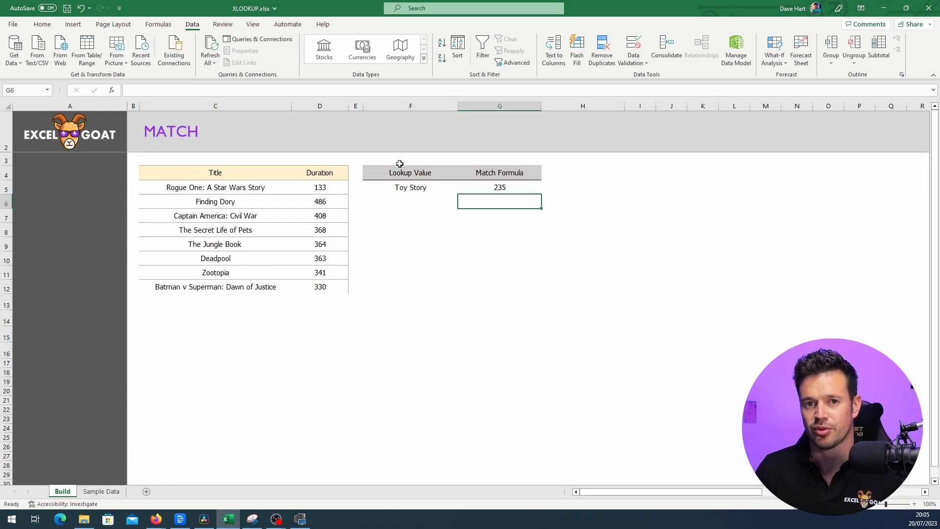
Look through the Sample Data sheet's Title column to check which row contains Toy Story
click(100, 492)
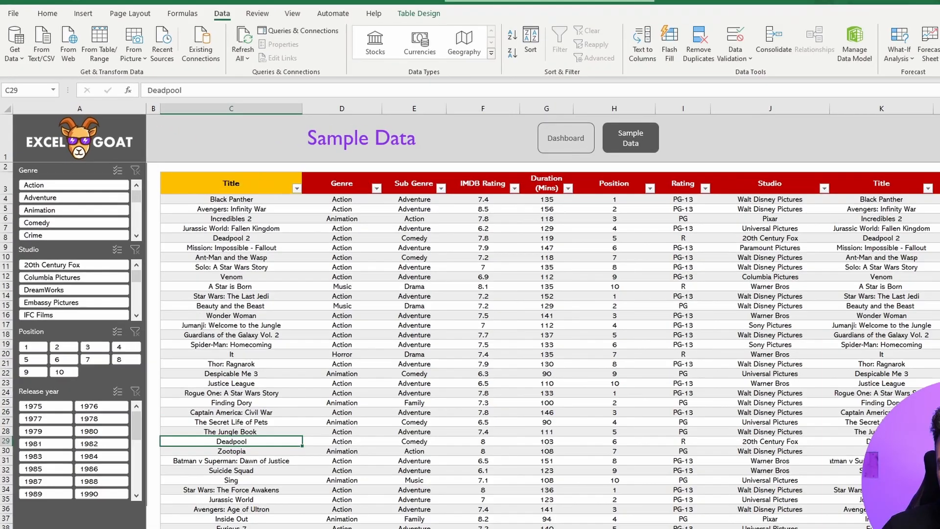
scroll(692, 219, down, 15)
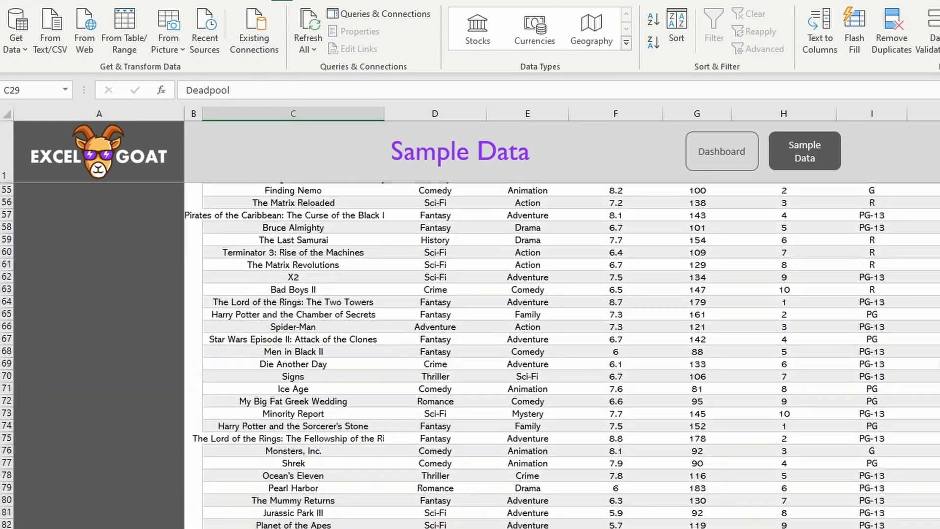
scroll(489, 353, down, 20)
click(296, 476)
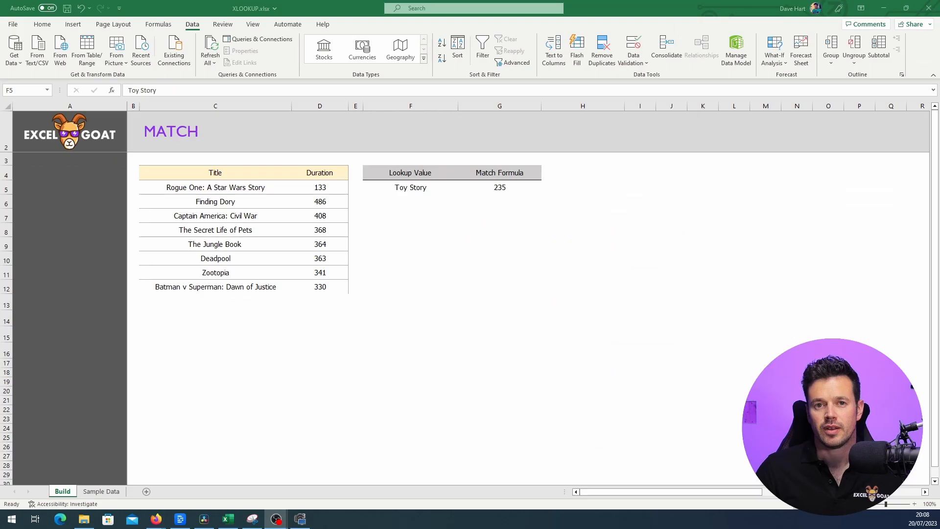
Add list data validation to the lookup value cell F5 with the source ='Sample Data'!$C$4:$C$440
click(420, 187)
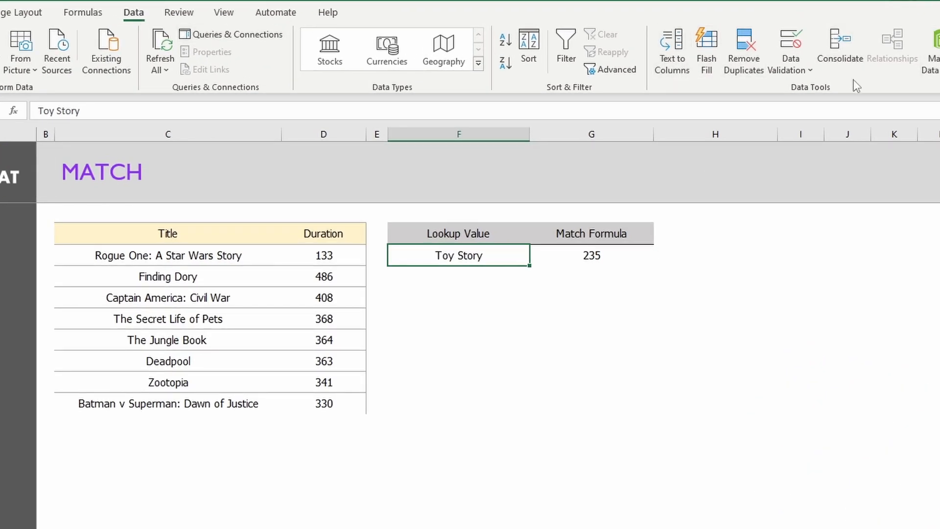
click(785, 73)
click(818, 89)
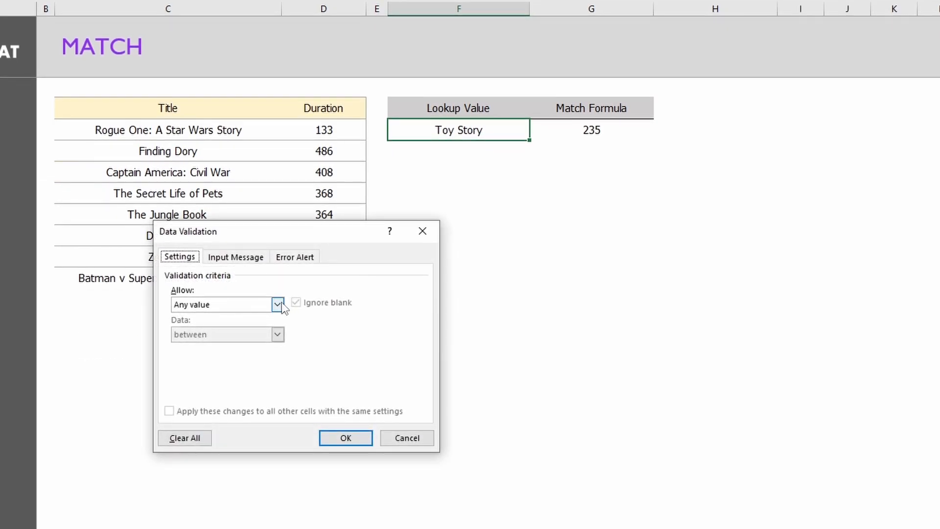
click(277, 304)
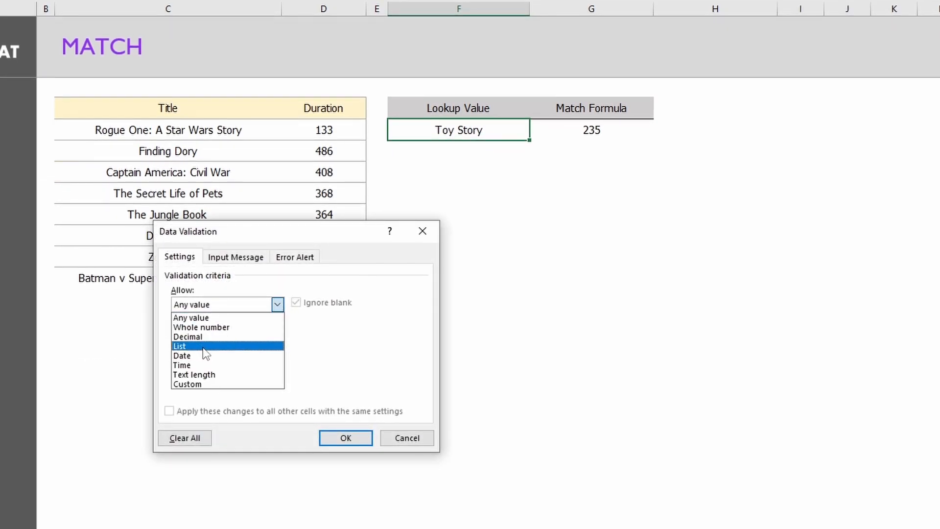
click(230, 348)
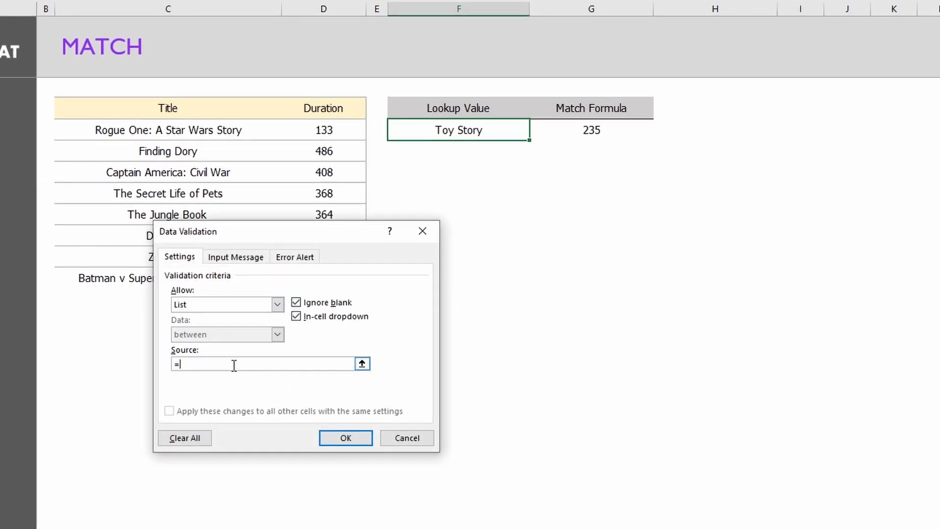
click(88, 527)
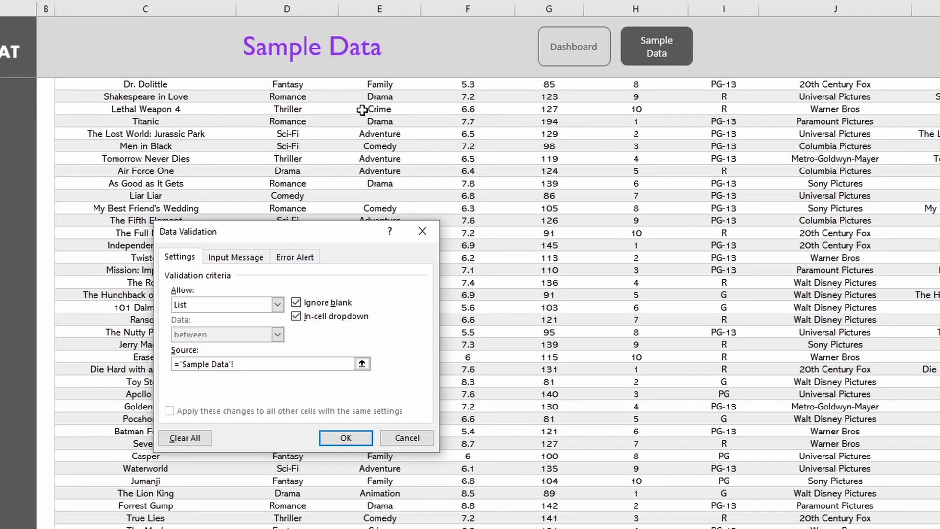
scroll(147, 195, up, 20)
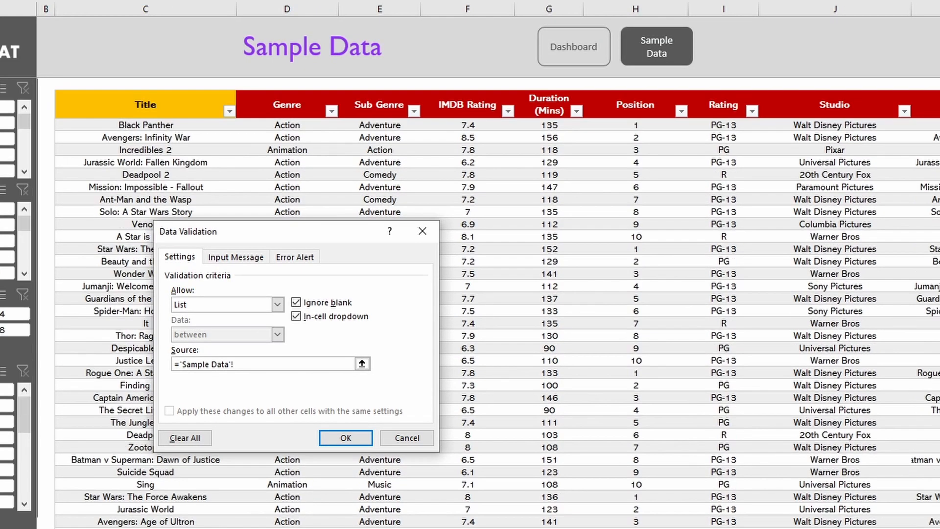
click(134, 124)
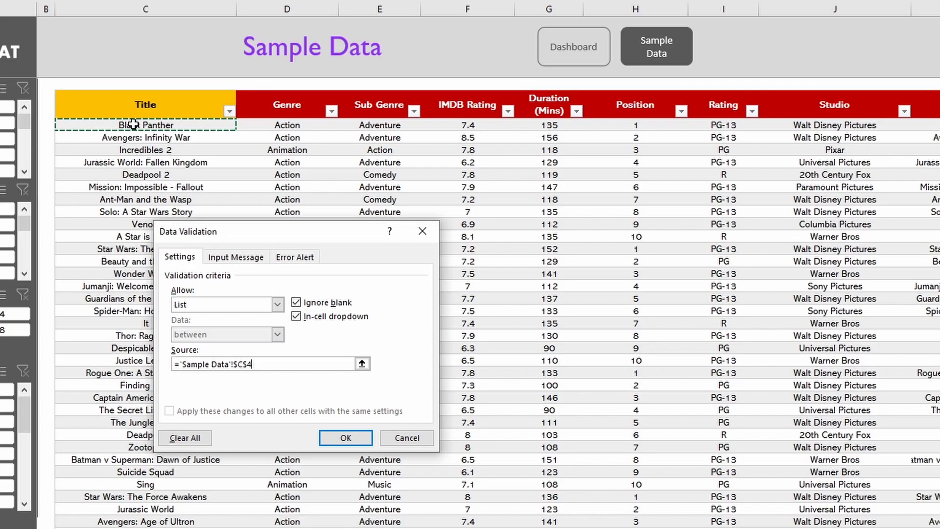
key(ctrl+shift+Down)
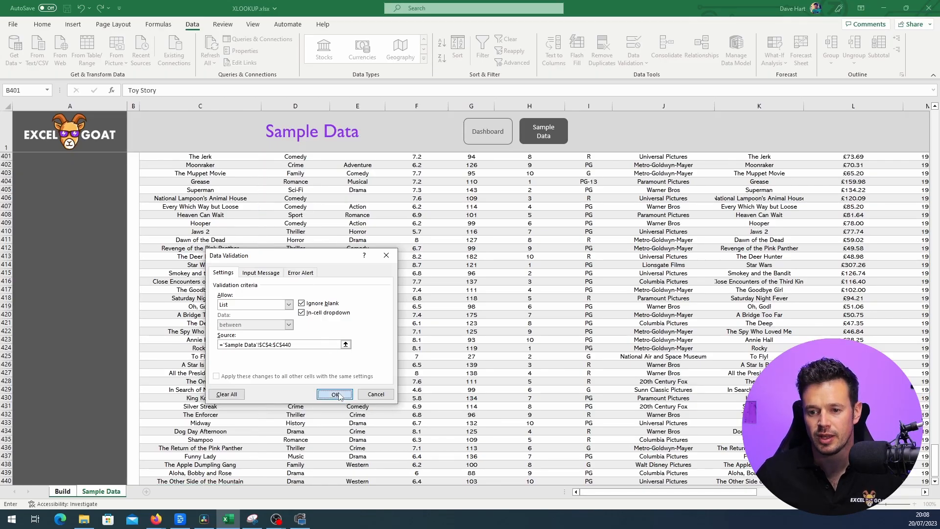
click(335, 394)
Choose Back to the Future Part III from the dropdown list as the lookup value in F5
click(463, 190)
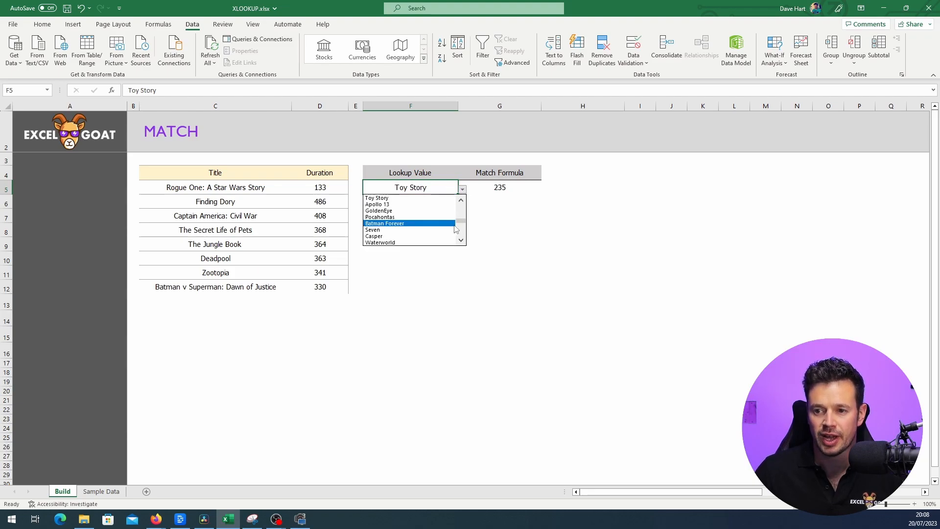
mouse_move(460, 223)
mouse_down()
mouse_move(461, 196)
mouse_move(464, 226)
mouse_up()
click(403, 223)
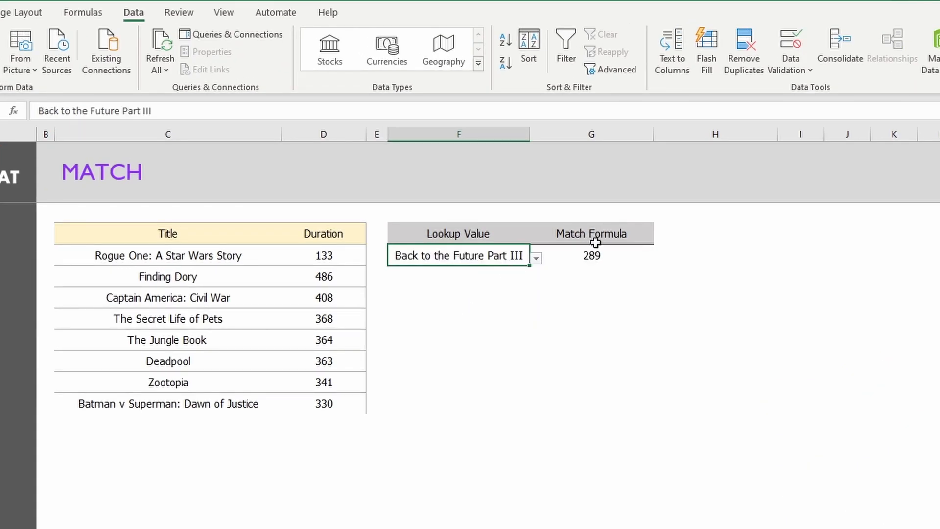
Check the MATCH formula in G5 and choose another movie title from the dropdown list in F5
click(608, 254)
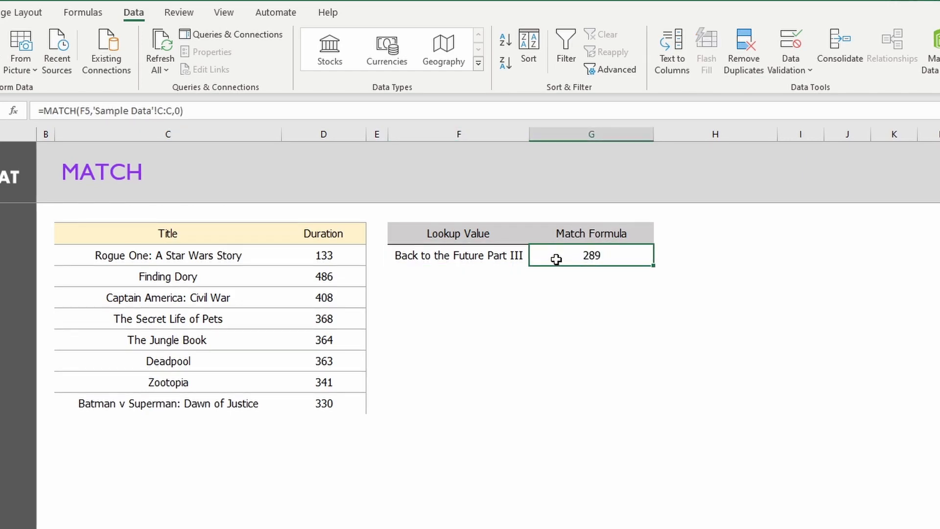
click(518, 255)
click(535, 258)
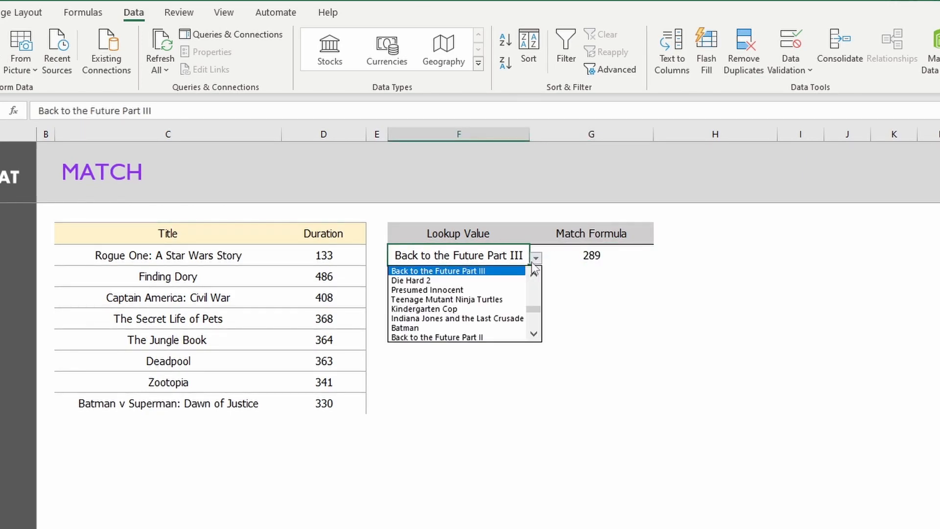
drag(537, 311, 537, 321)
click(468, 300)
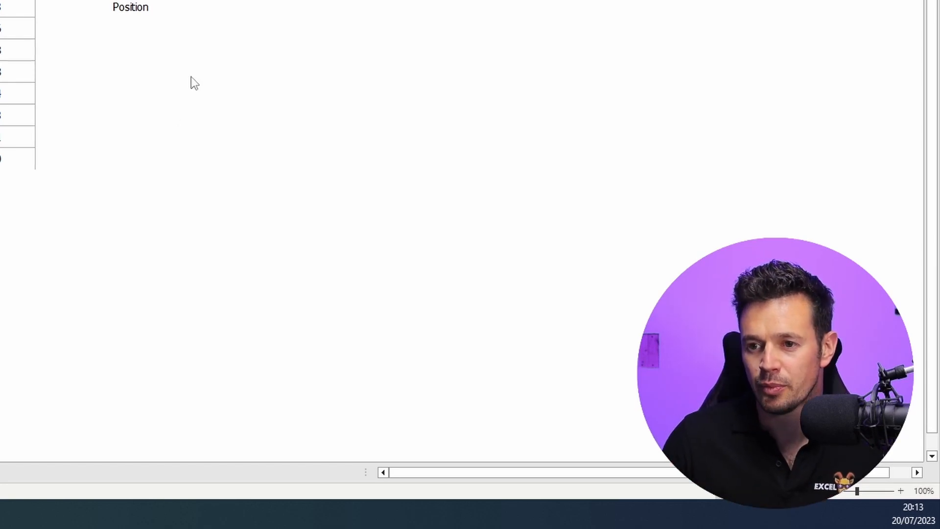
Start a VLOOKUP formula in the Result cell F5 with the movie name in D11 as the lookup value
click(254, 4)
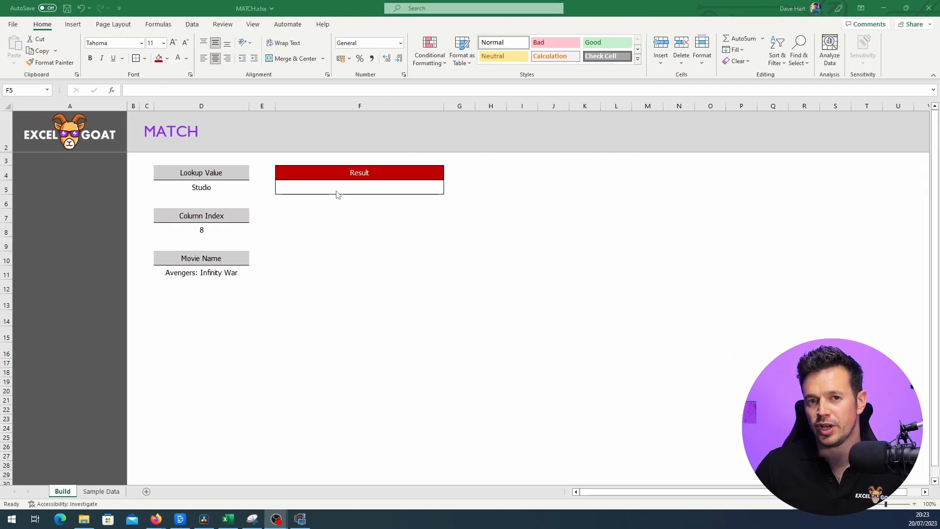
click(363, 190)
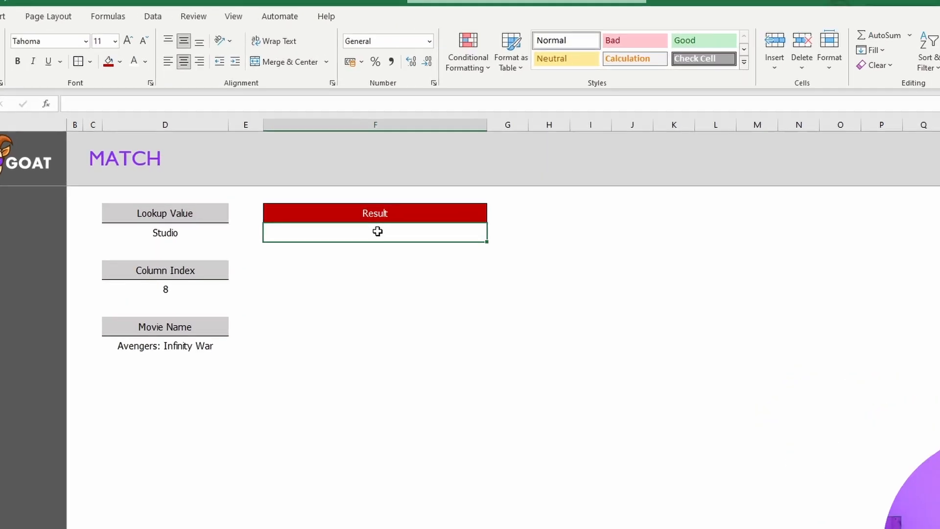
text(=vlok)
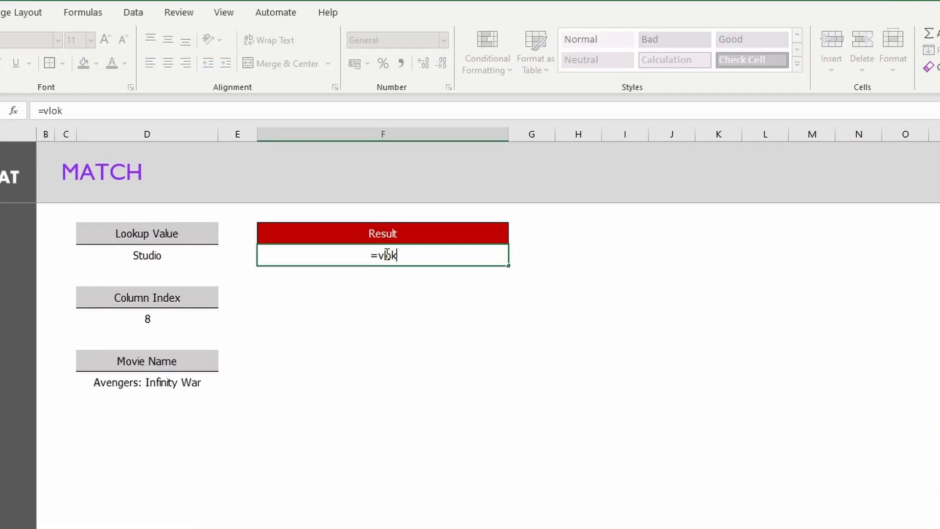
key(BackSpace)
text(okup()
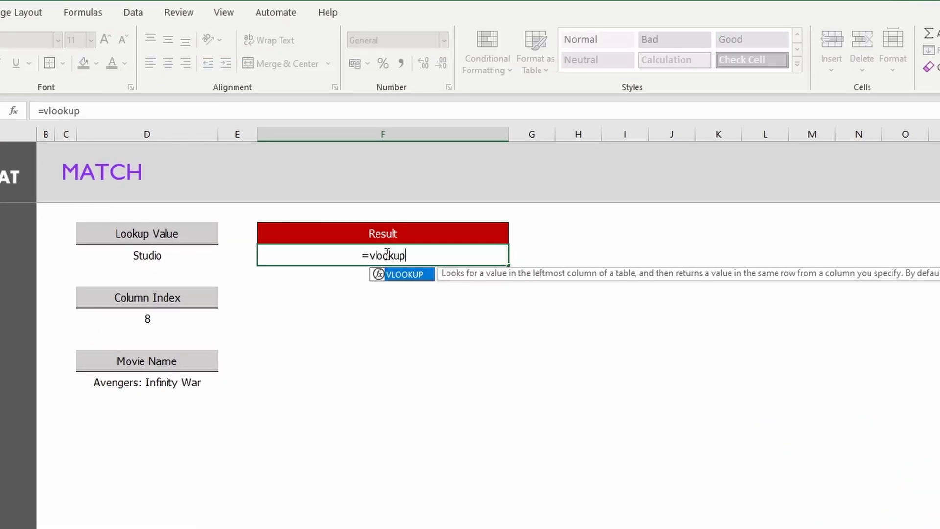
click(171, 385)
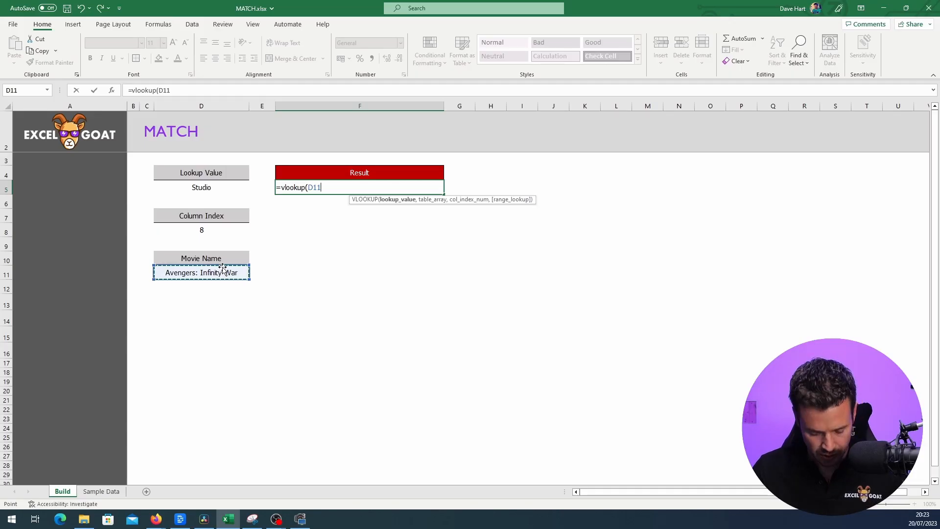
text(,)
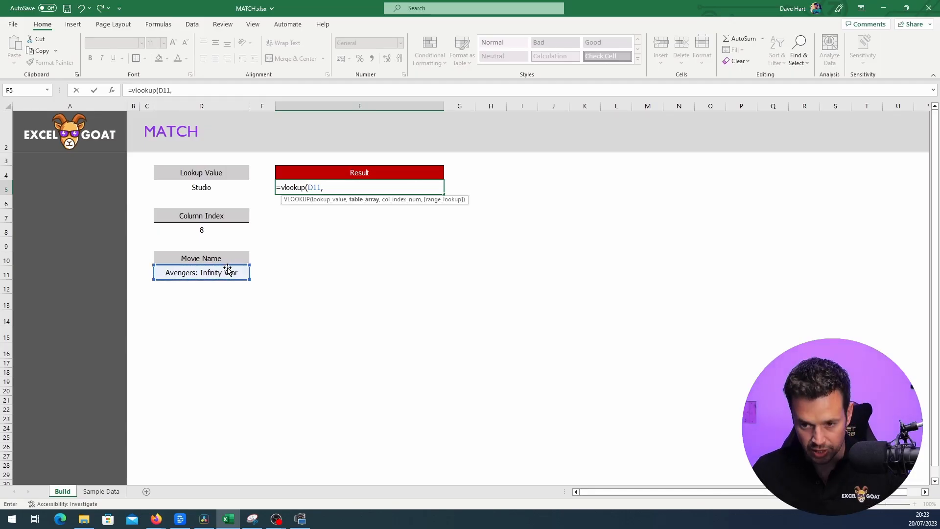
Set the VLOOKUP table array to 'Sample Data'!C3:L440, covering the Title through Release year columns
click(101, 491)
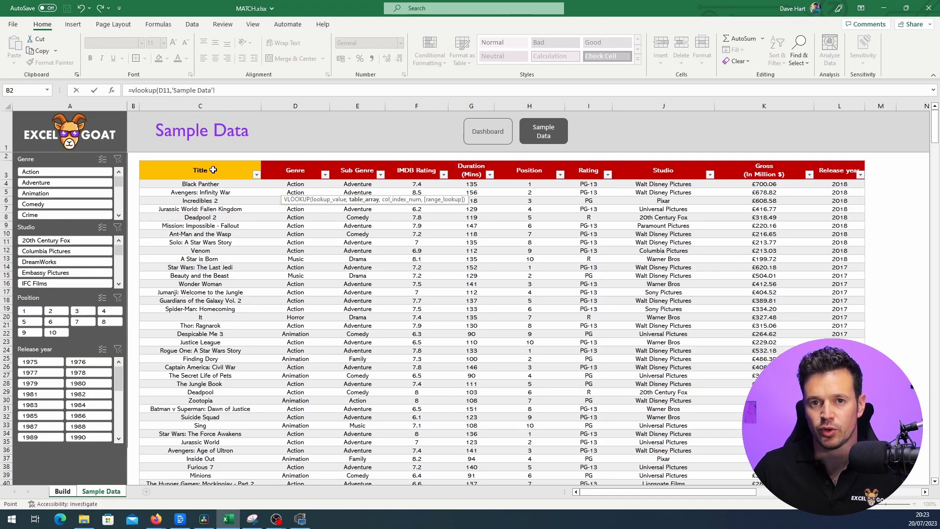
drag(211, 168, 834, 159)
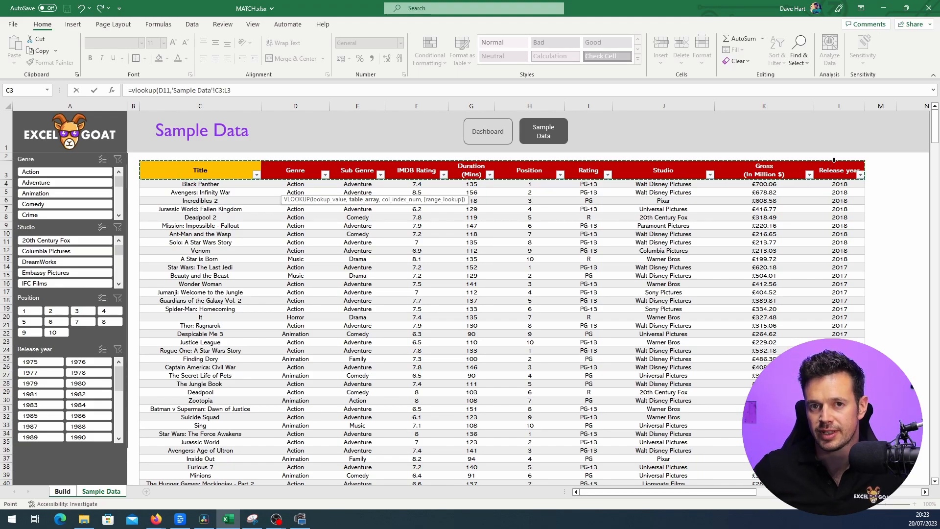
key(ctrl+shift+Down)
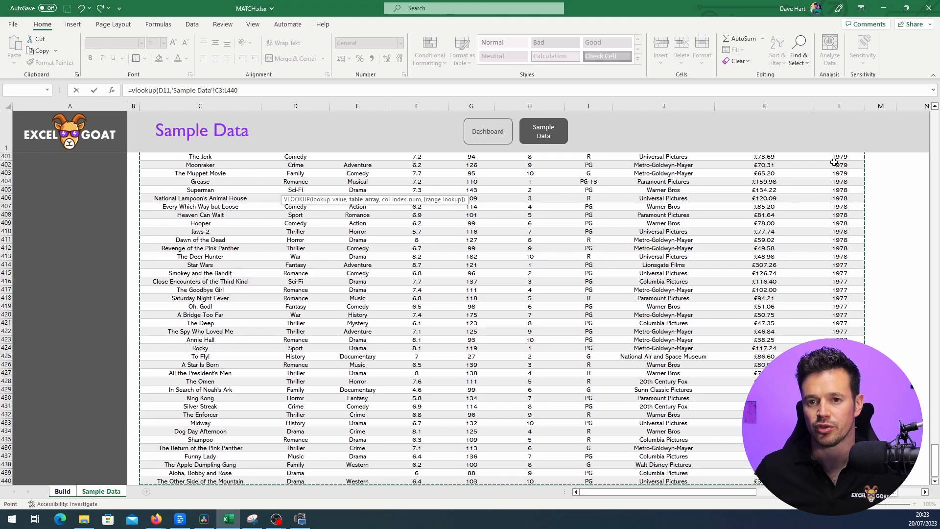
click(268, 91)
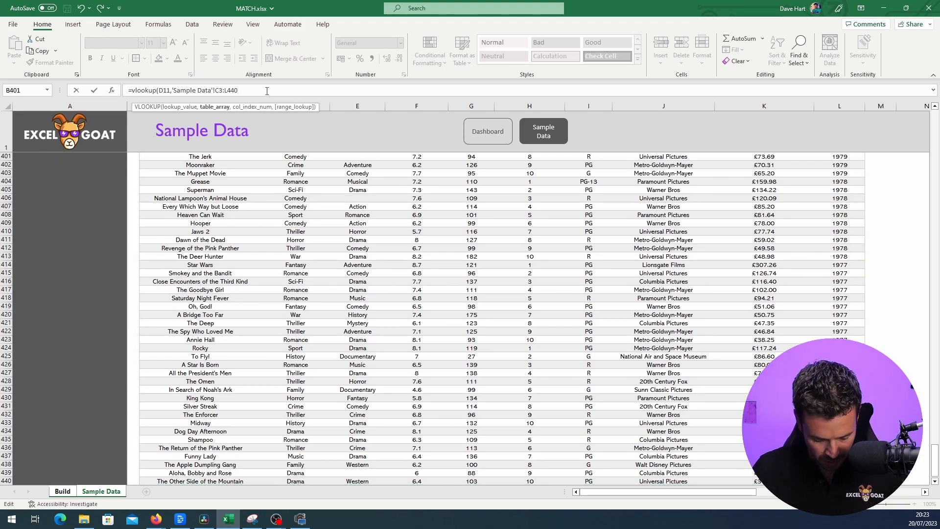
text(,)
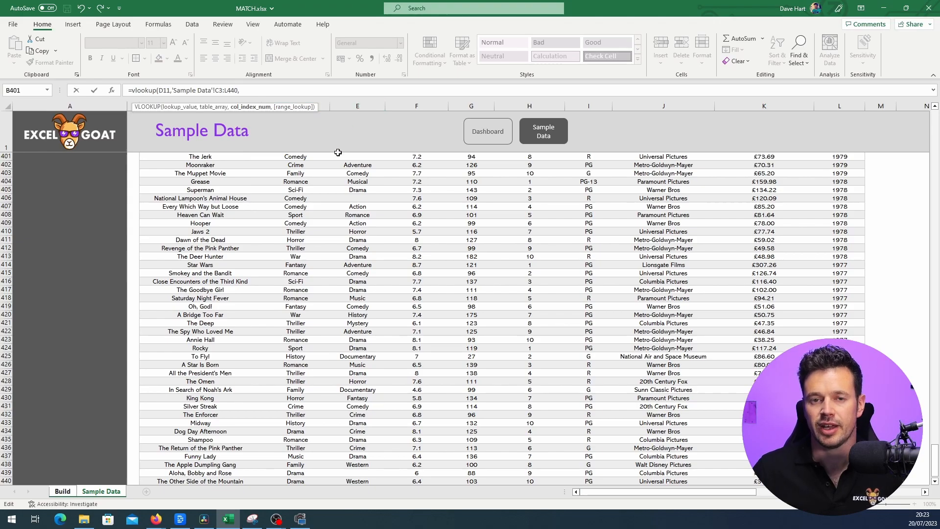
Complete the VLOOKUP with column index 8 for Studio and 0 for an exact match, and enter it in F5
drag(935, 460, 935, 122)
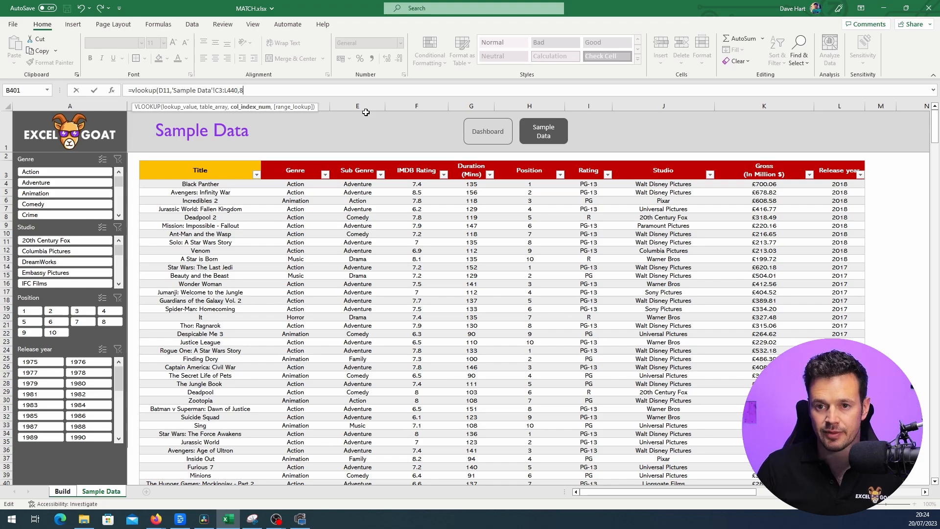
text(,)
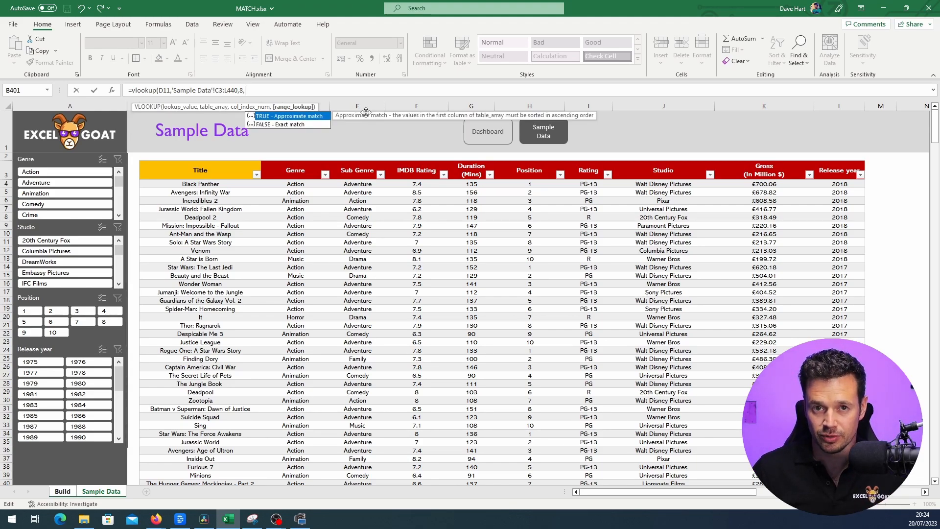
text(0))
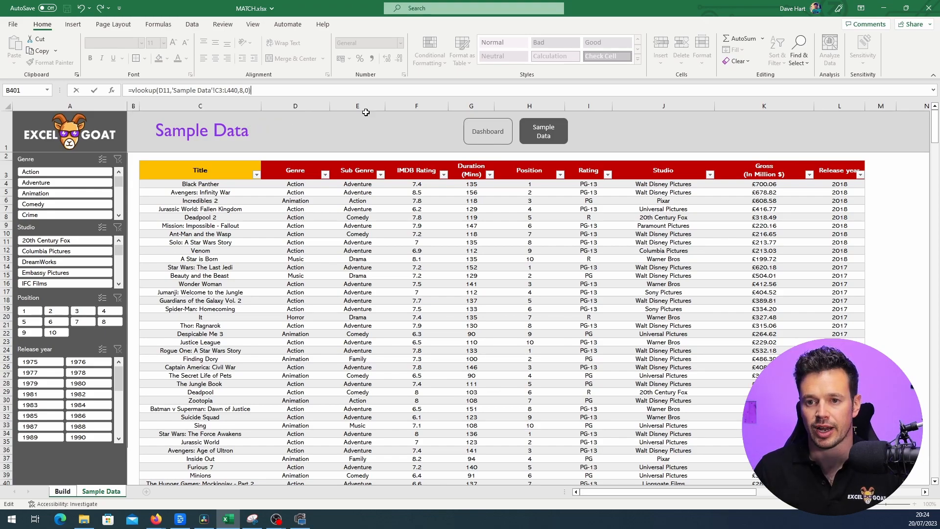
key(Return)
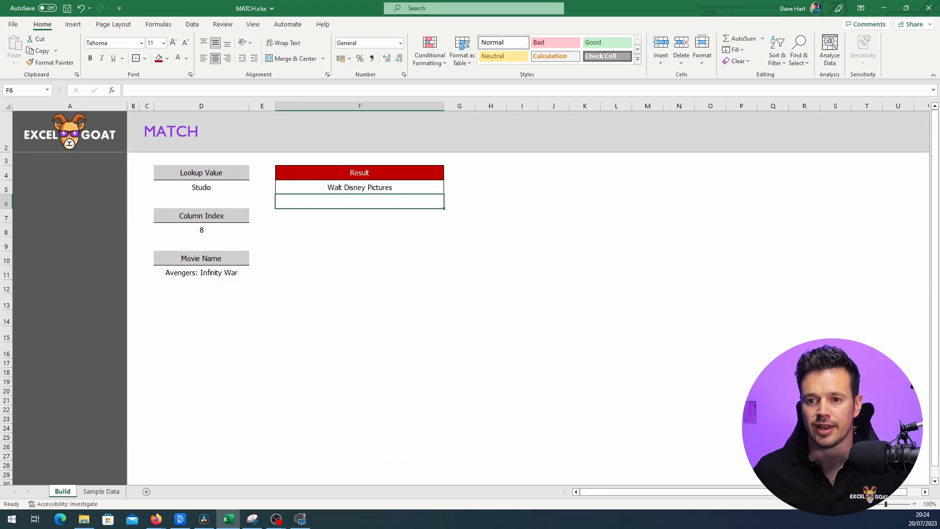
click(376, 186)
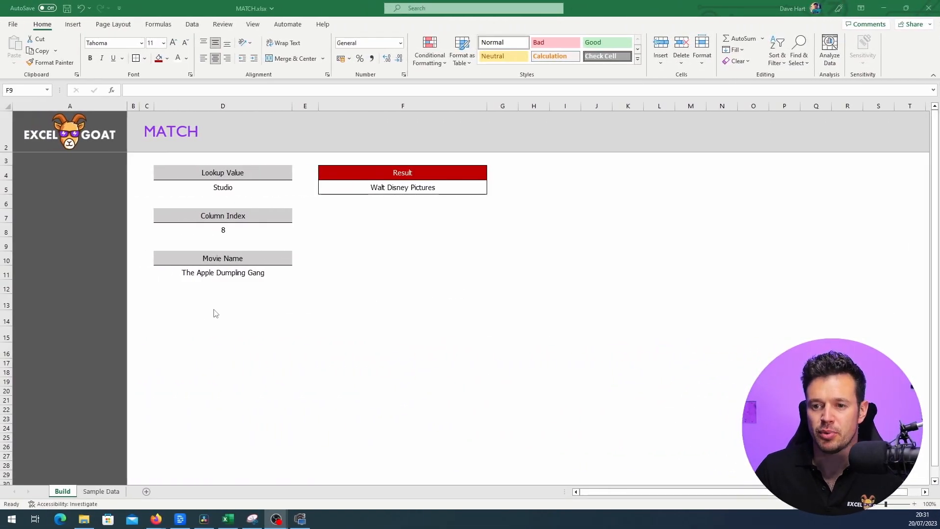
Choose The Lord of the Rings: The Fellowship of the Ring and The Mummy Returns in turn as the movie name in D11
click(257, 272)
click(296, 274)
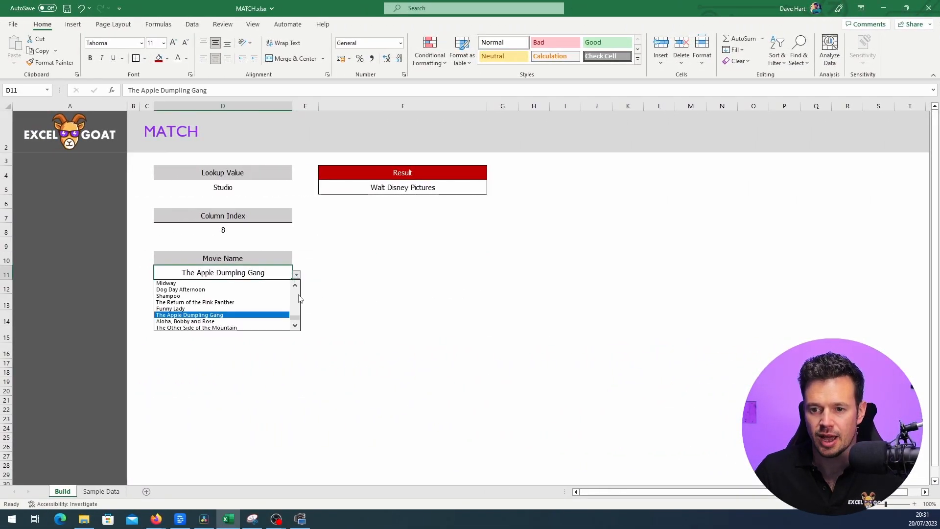
scroll(230, 304, down, 2)
click(241, 295)
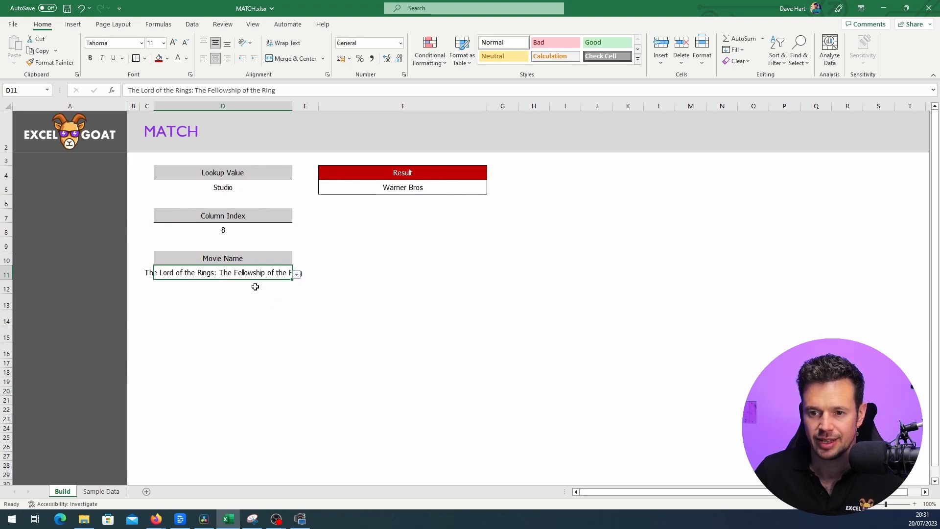
click(300, 275)
click(218, 320)
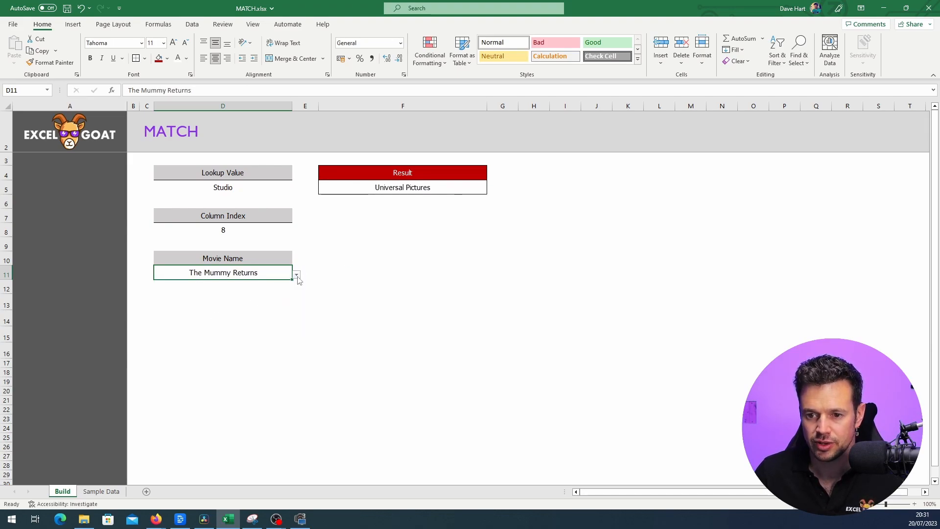
Choose Airplane! from the Movie Name dropdown list in D11
click(297, 275)
scroll(235, 306, up, 3)
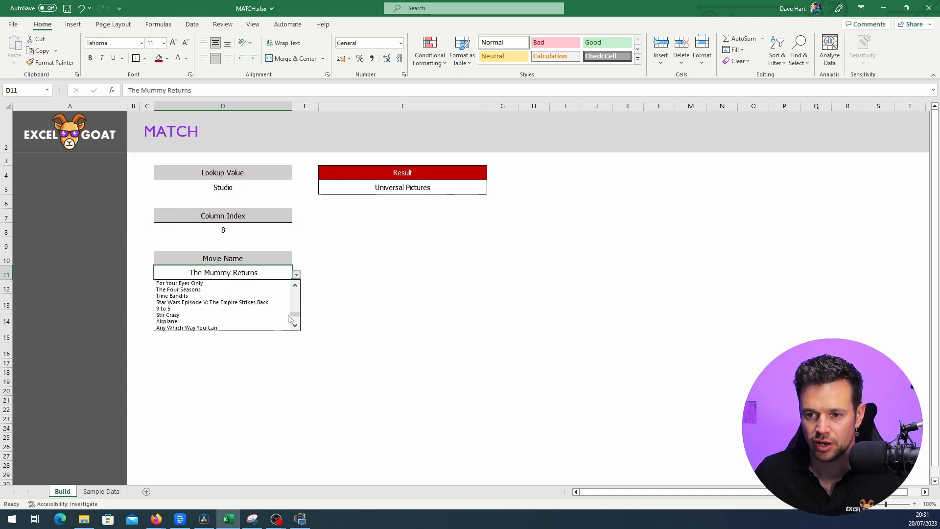
click(242, 322)
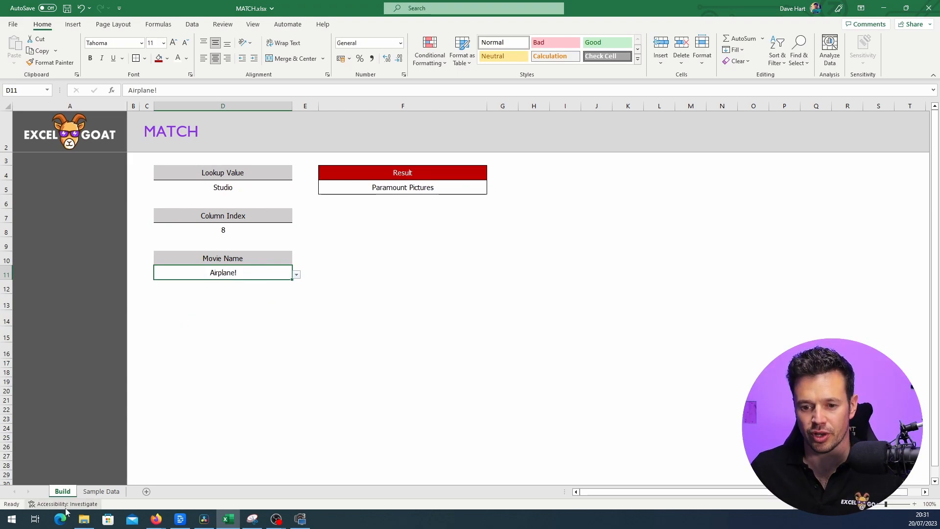
Look over the Sub Genre and Duration (Mins) headers in the Sample Data sheet and return to the Build sheet
click(101, 492)
click(384, 178)
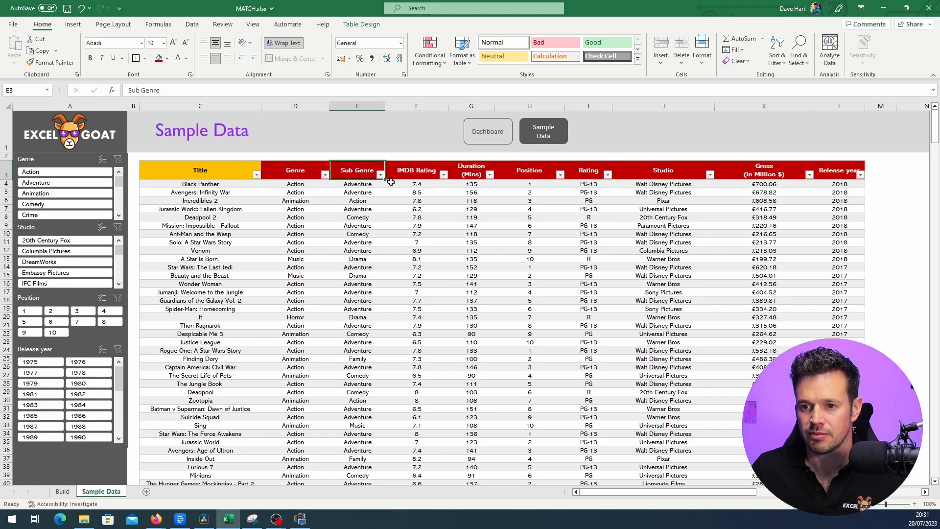
click(469, 173)
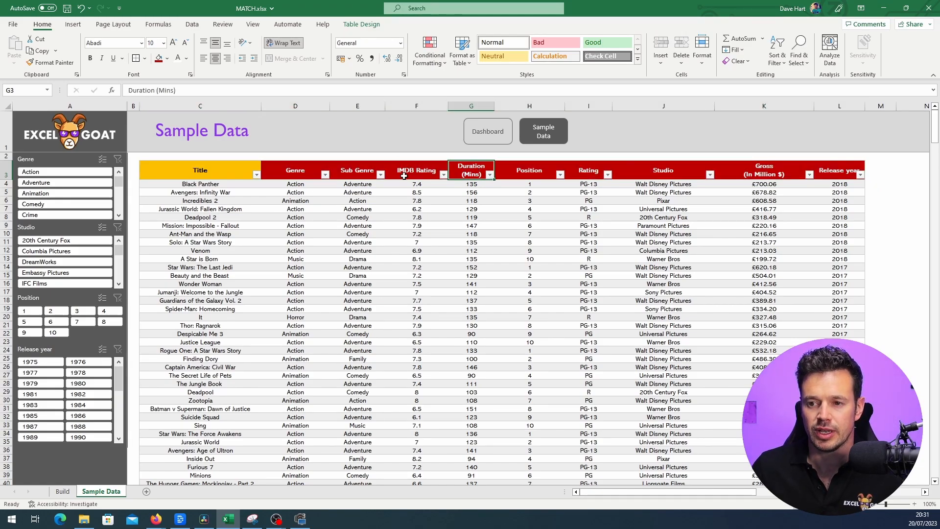
click(62, 491)
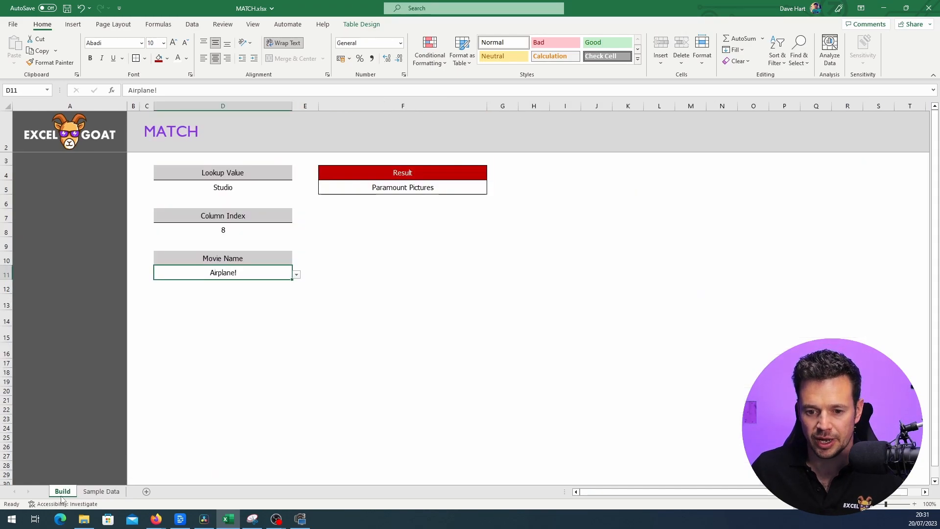
Inspect the hardcoded column index argument in the VLOOKUP formula in F5, leaving the formula as it is
click(416, 191)
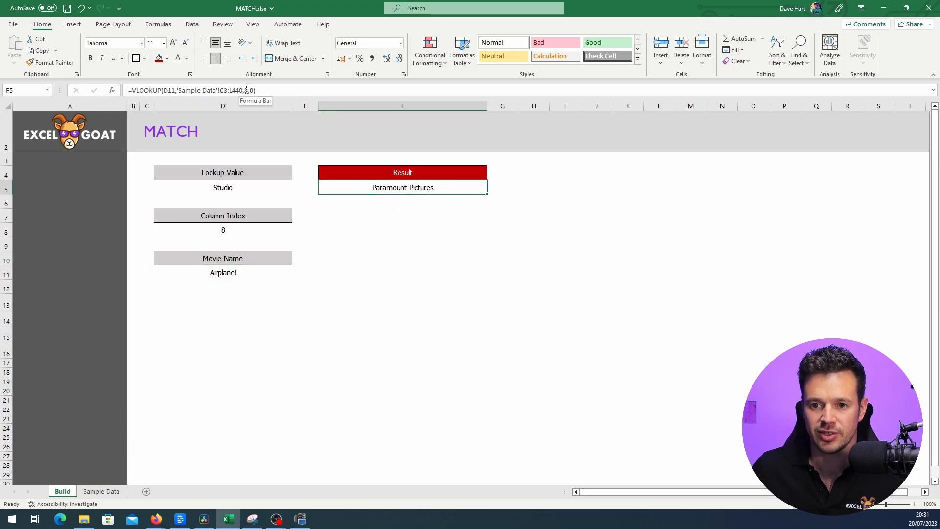
click(248, 90)
double_click(248, 90)
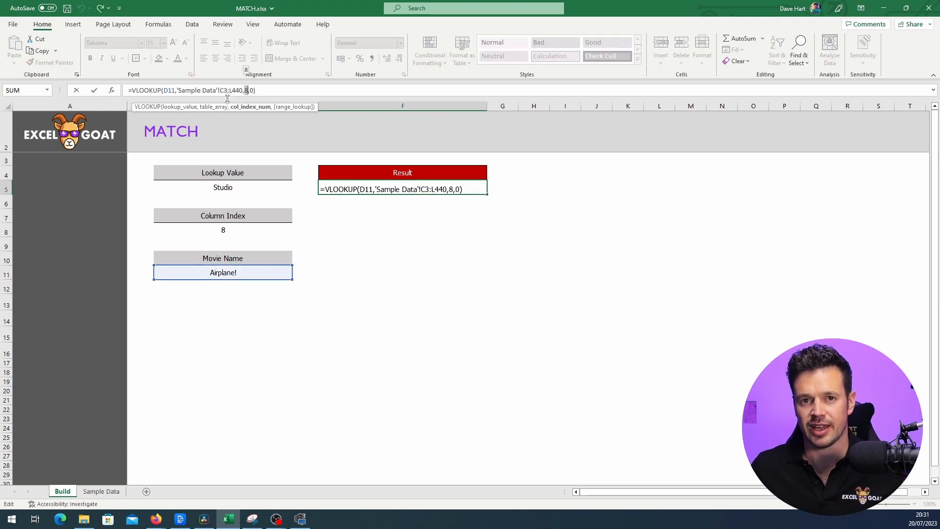
key(Escape)
Examine the MATCH formula in the Column Index cell D8 and the header range C3:L3 it searches in the Sample Data sheet
click(257, 226)
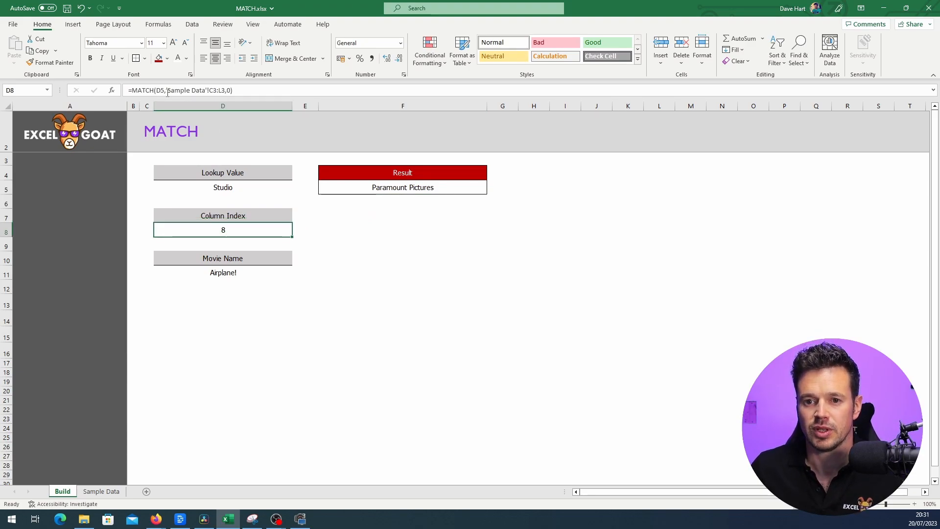
drag(167, 90, 224, 91)
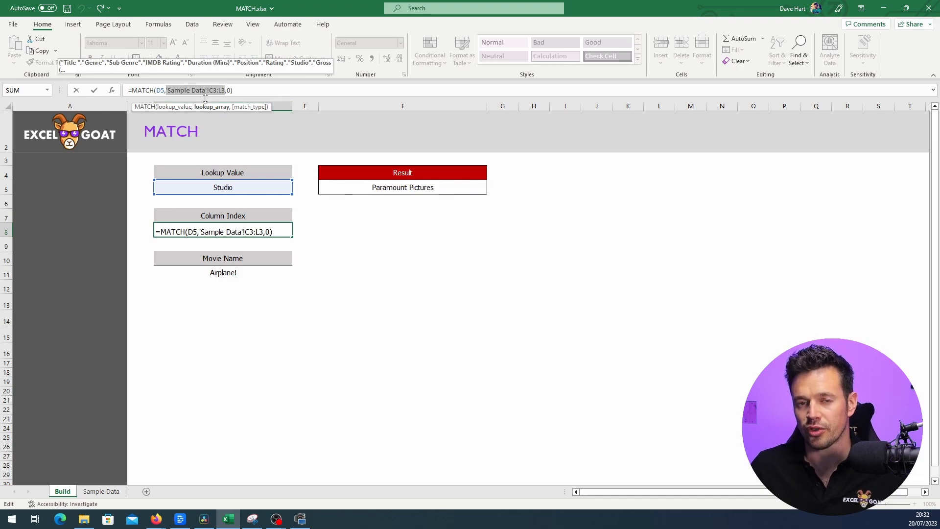
key(ctrl+Return)
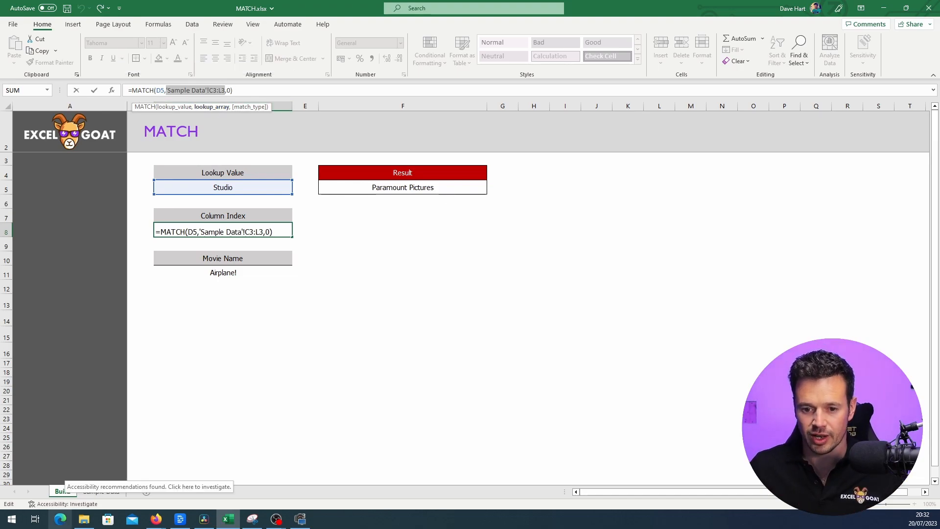
click(101, 491)
click(200, 162)
drag(201, 171, 832, 173)
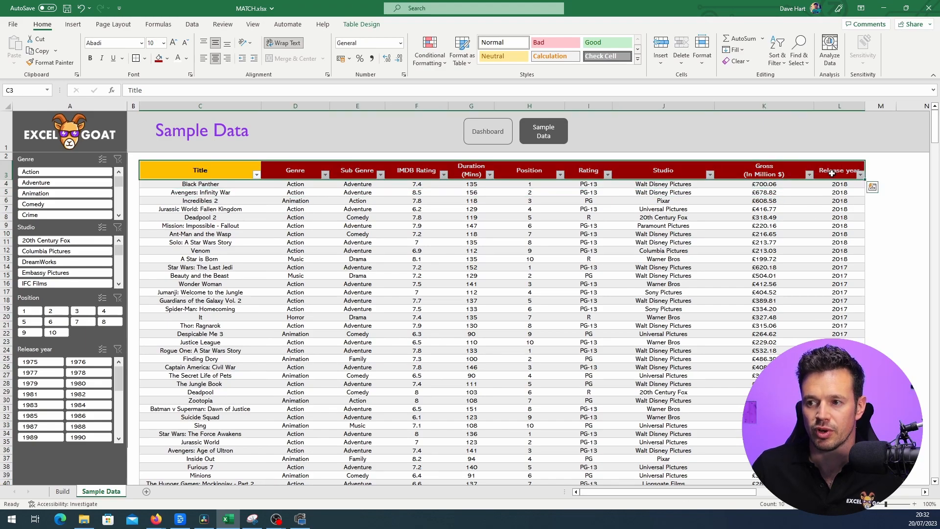
On the Build sheet, replace the hardcoded column index in the F5 VLOOKUP formula with a reference to D8
click(61, 491)
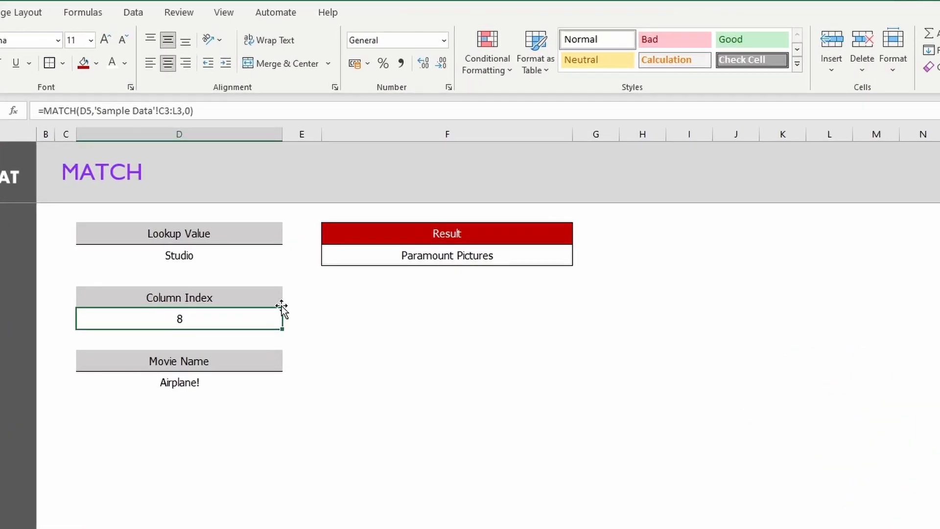
click(365, 187)
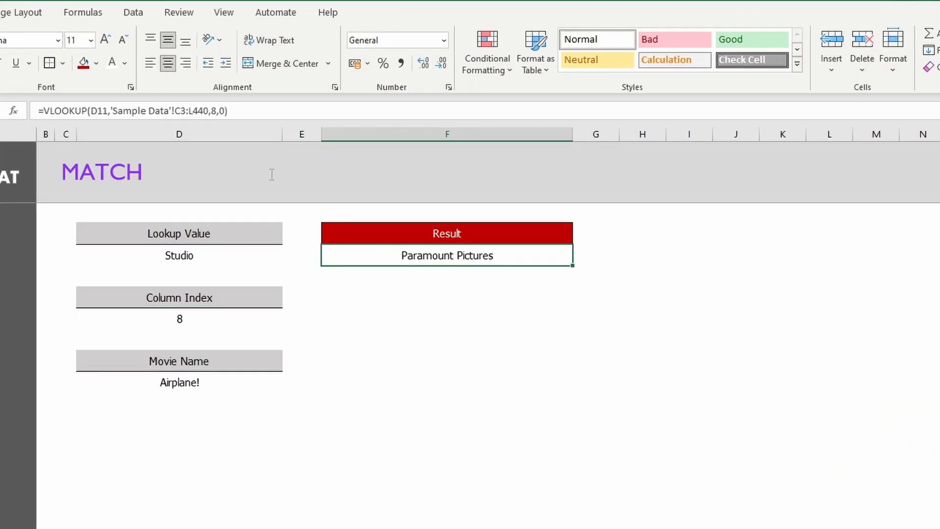
click(214, 112)
key(BackSpace)
click(149, 320)
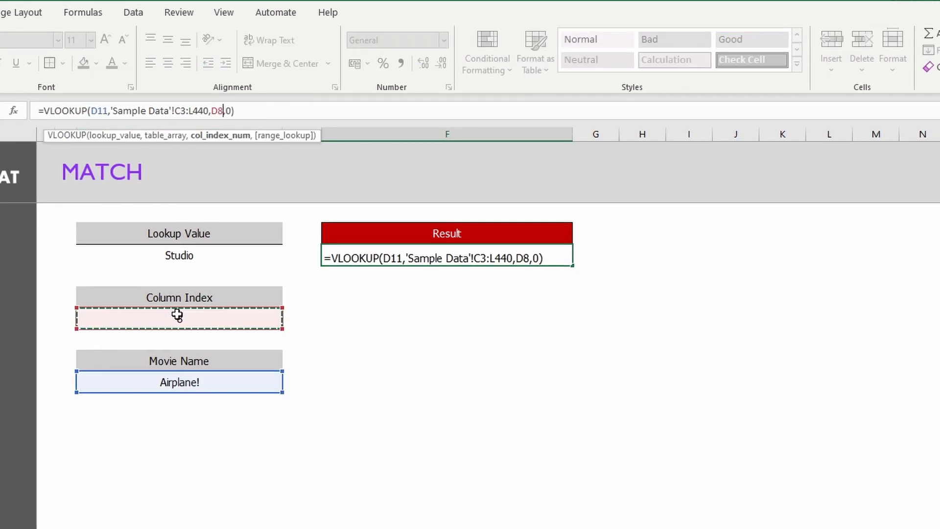
key(Return)
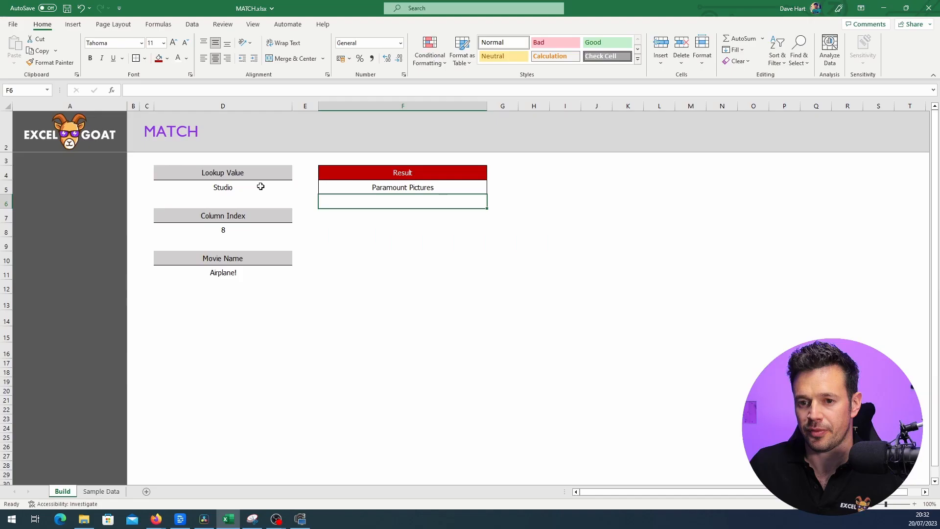
Test the dynamic lookup by choosing IMDB Rating, followed by Release year, as the Lookup Value in D5
click(237, 255)
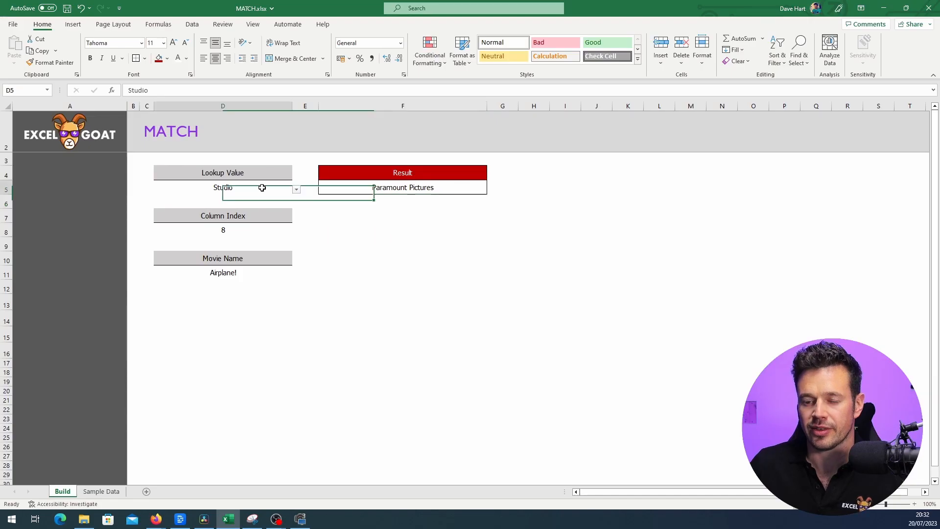
click(296, 189)
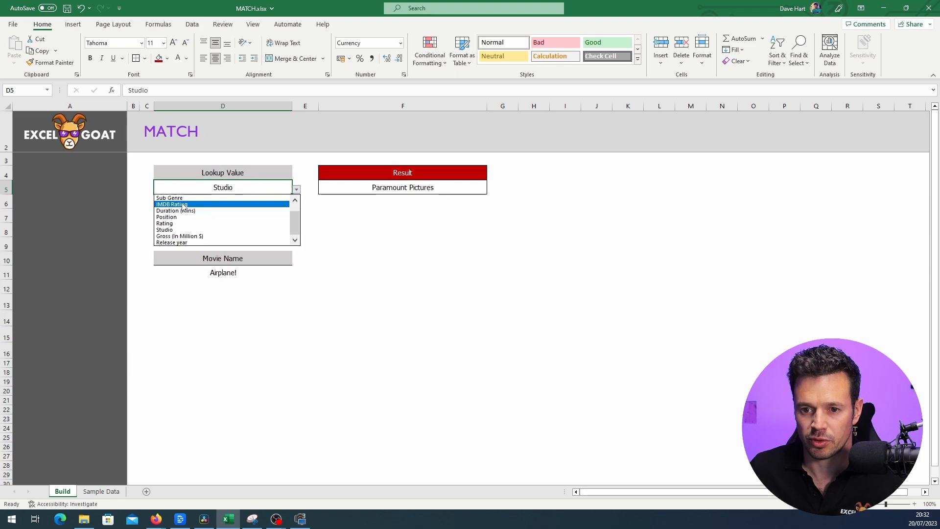
click(171, 204)
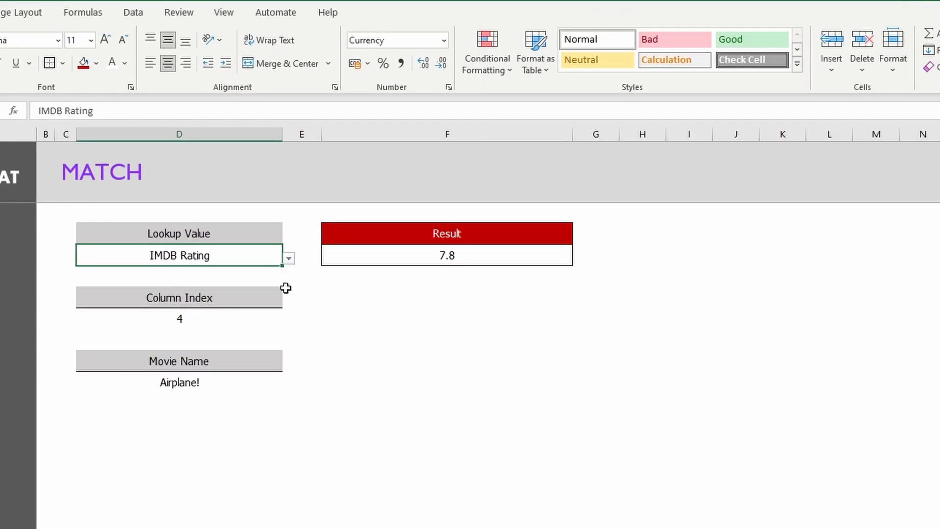
click(185, 384)
click(259, 254)
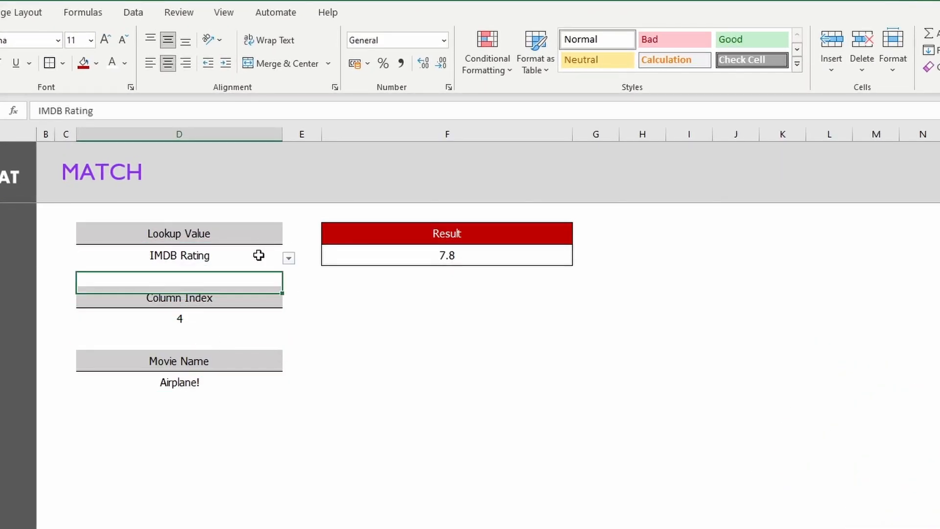
click(289, 258)
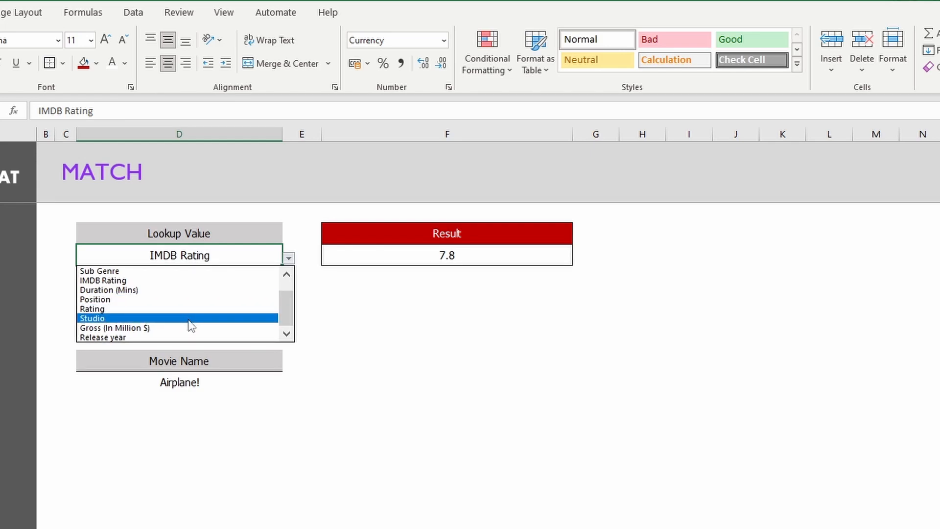
click(184, 338)
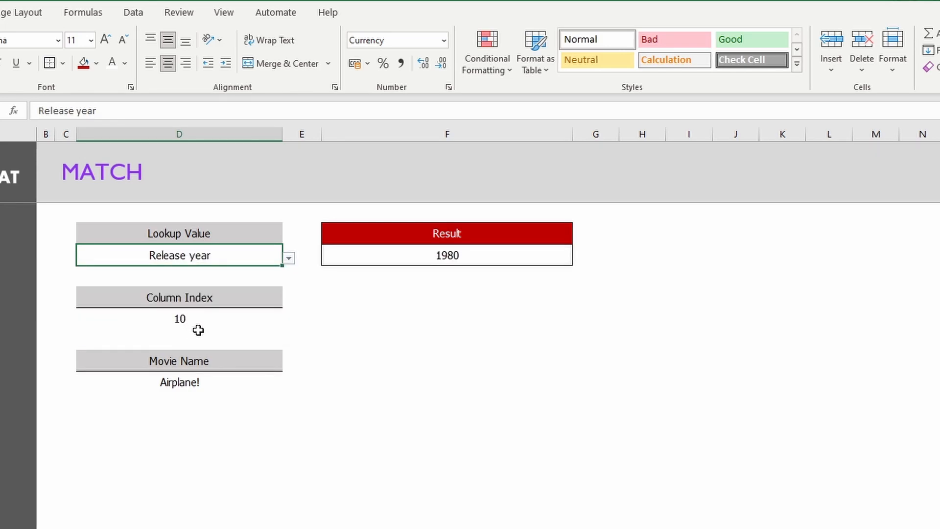
Choose Ratatouille as the Movie Name in D11, followed by The Chronicles of Narnia: Prince Caspian
click(241, 382)
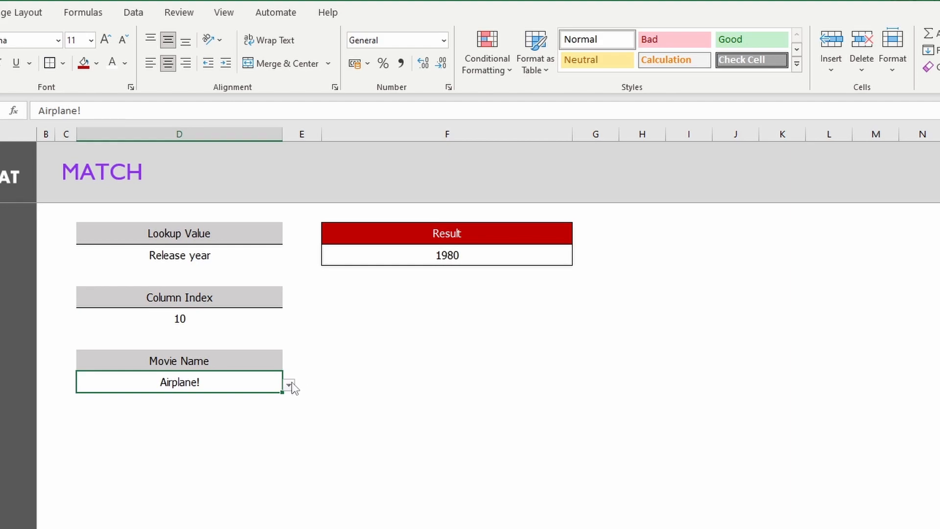
click(289, 384)
drag(290, 445, 288, 420)
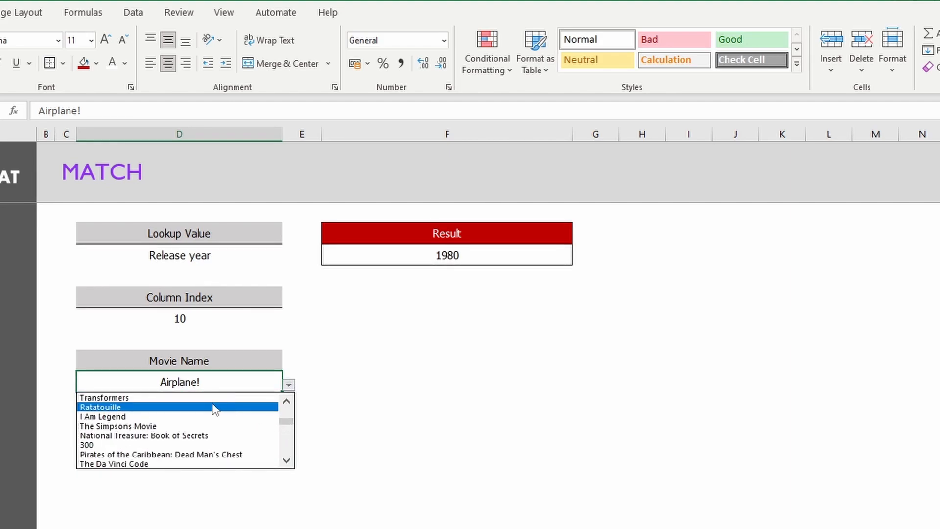
click(214, 407)
click(289, 385)
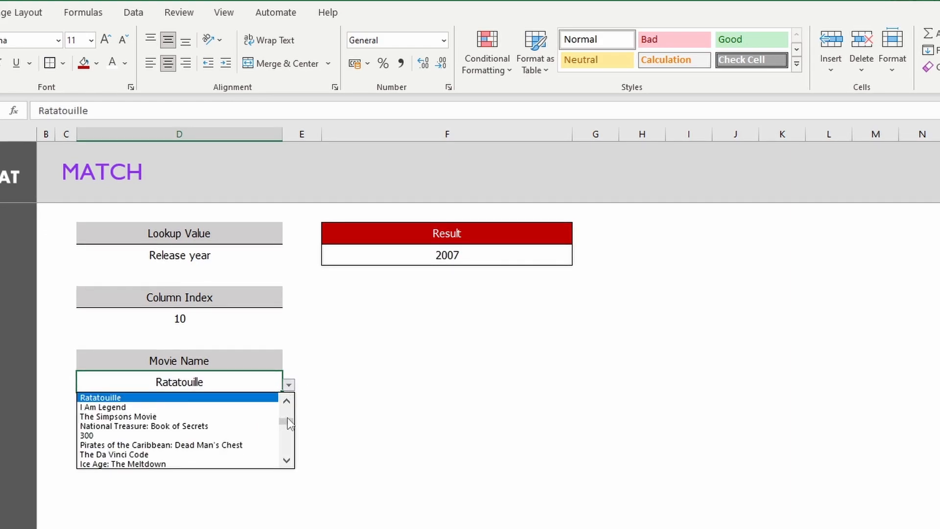
scroll(286, 416, down, 3)
click(177, 414)
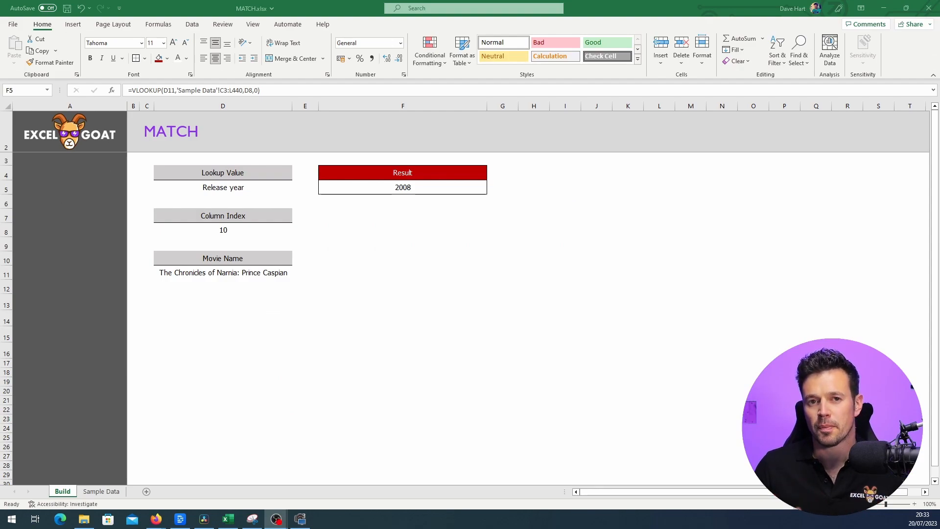